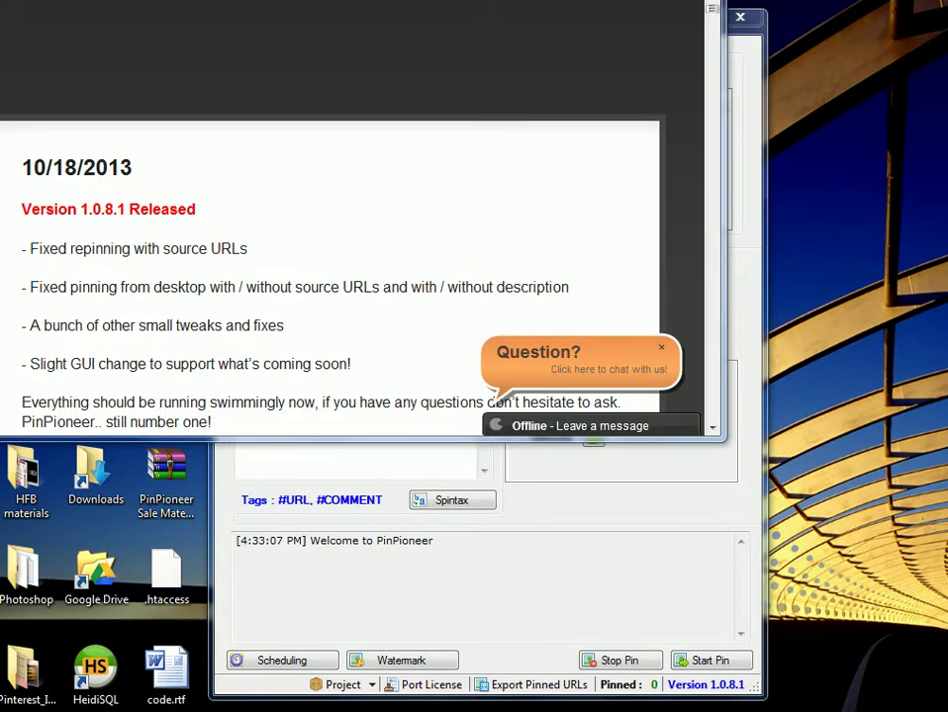
Move the PinPioneer 1.0.8.1 release-notes window aside and close it
left_click_drag(494, 1, 602, 15)
key("alt+F4")
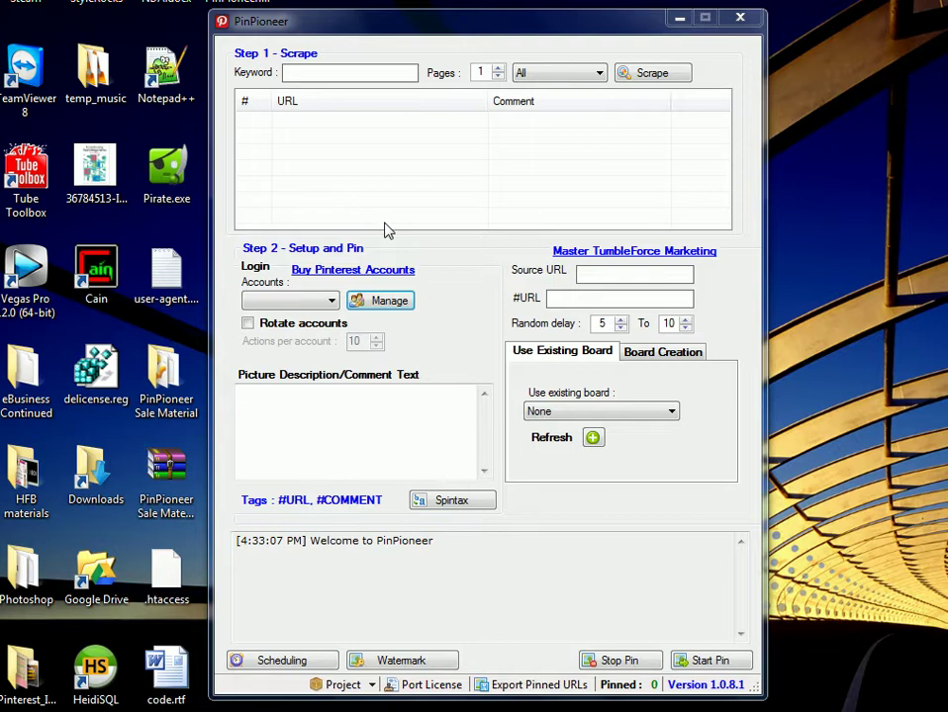
Log in with the saved Pinterest account and refresh its boards so 'Ha.. Ha' appears
left_click(308, 301)
left_click(283, 315)
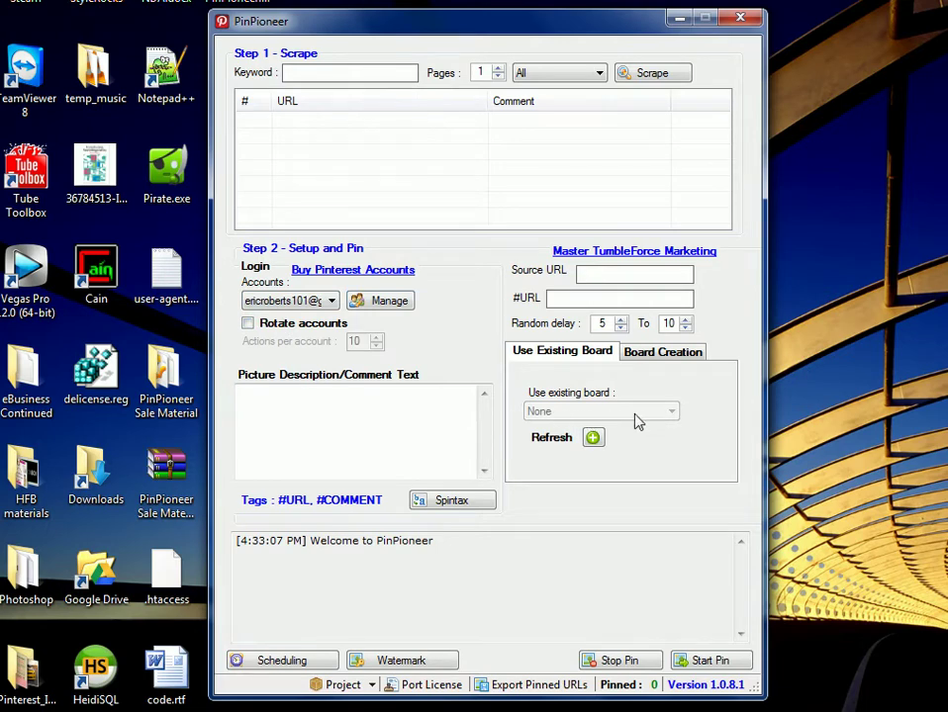
left_click(592, 438)
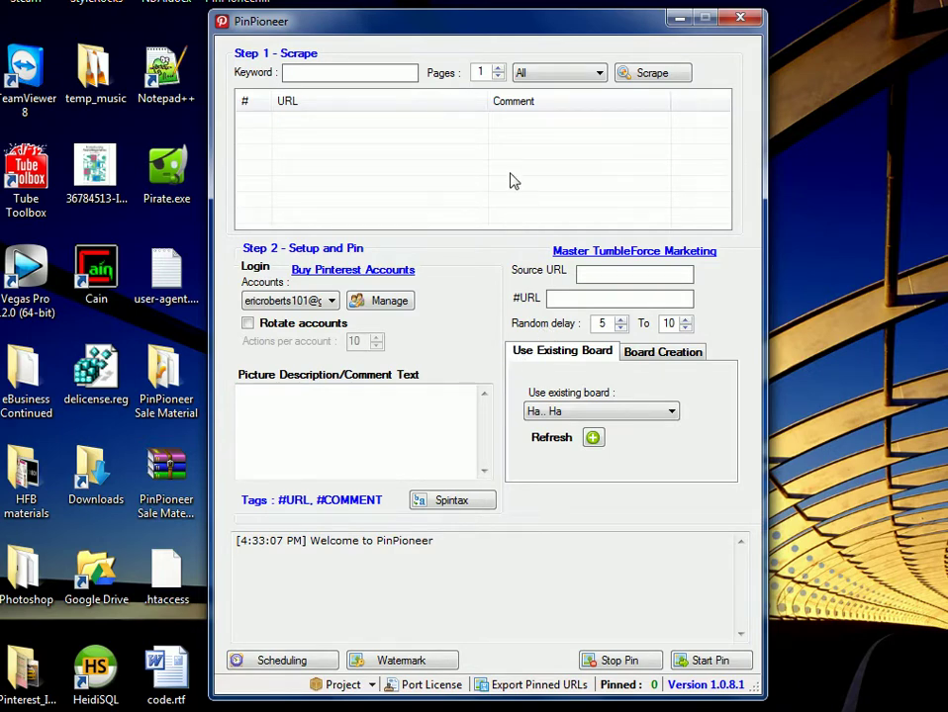
left_click(382, 72)
Scrape Pins for the keyword 'accessories' into the results list
left_click(559, 72)
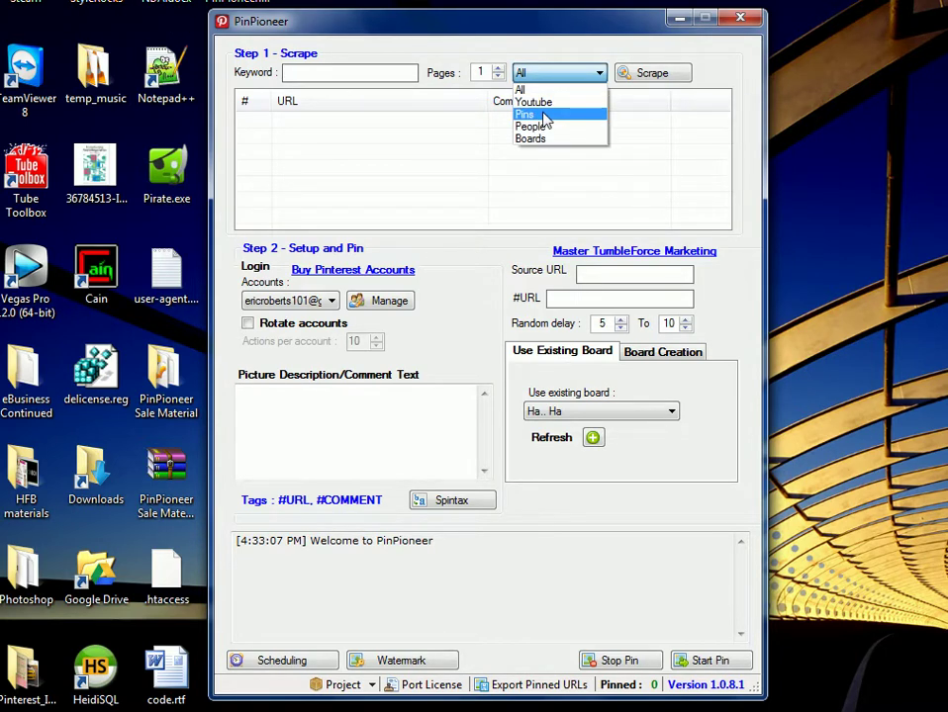
left_click(534, 115)
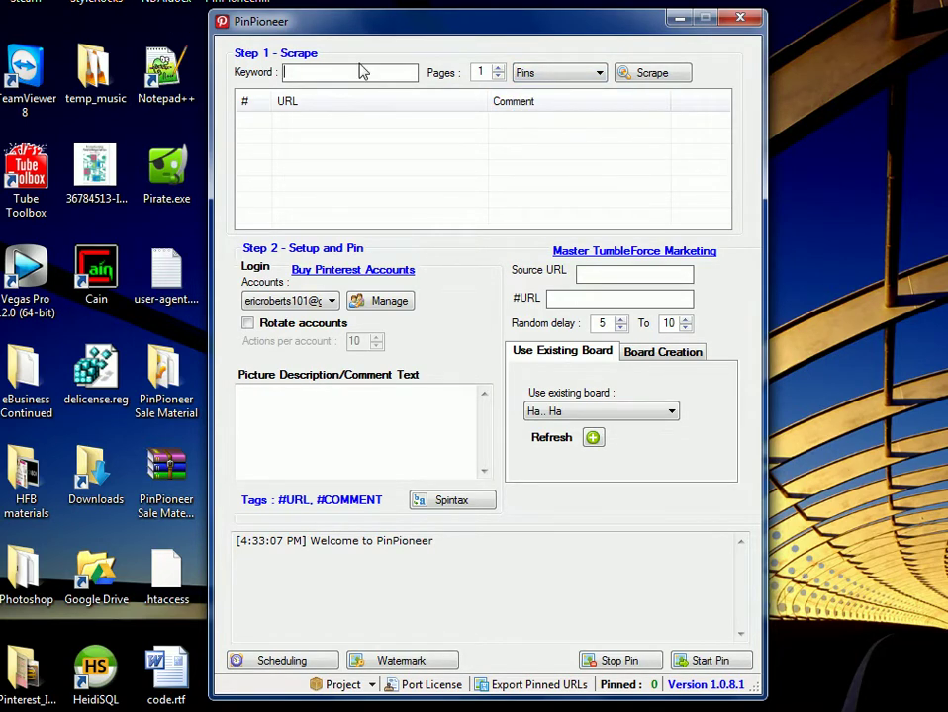
type("#POPULAR")
key("BackSpace")
key("BackSpace")
key("BackSpace")
key("BackSpace")
key("BackSpace")
key("BackSpace")
key("BackSpace")
type("wm")
key("BackSpace")
key("BackSpace")
type("accessories")
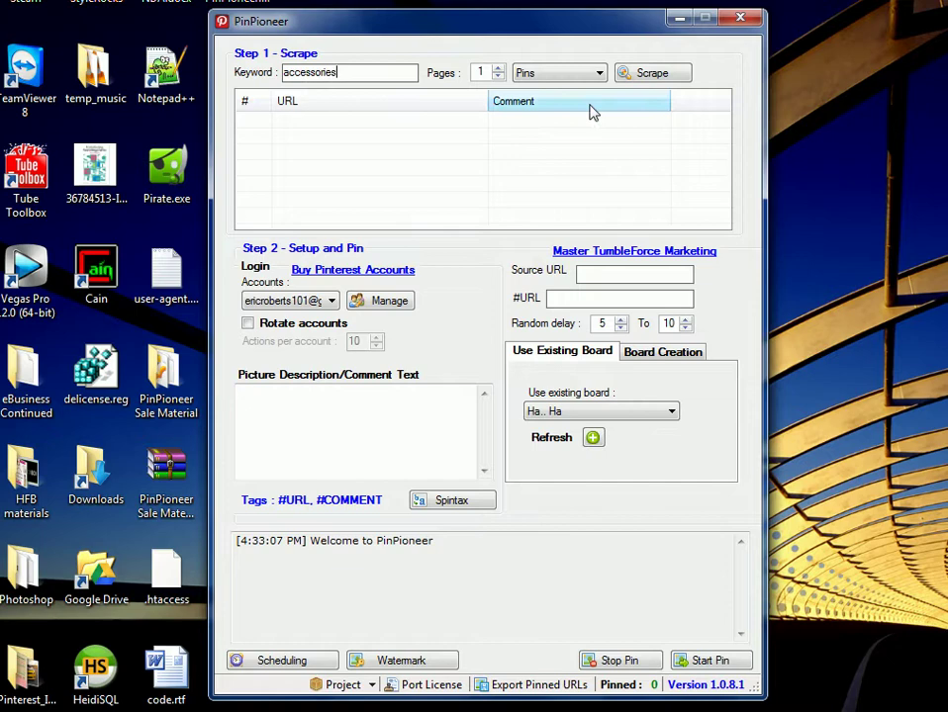
left_click(645, 73)
Try the #CATEGORY keyword suggestion with 'Women's fa', then clear the keyword field
left_click_drag(349, 71, 260, 76)
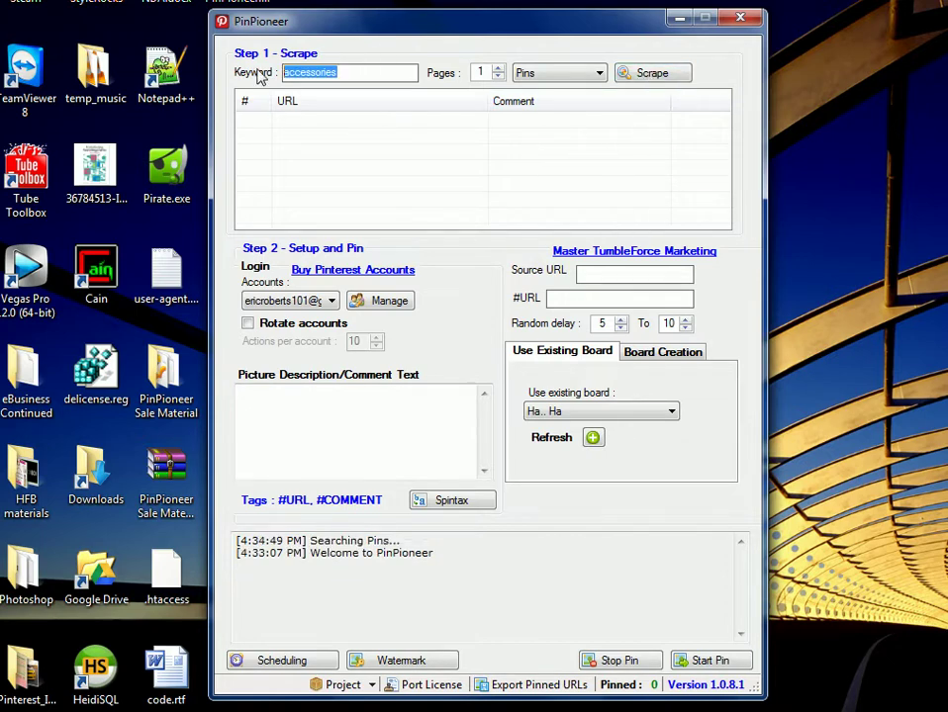
key("BackSpace")
type("C")
key("BackSpace")
type("#")
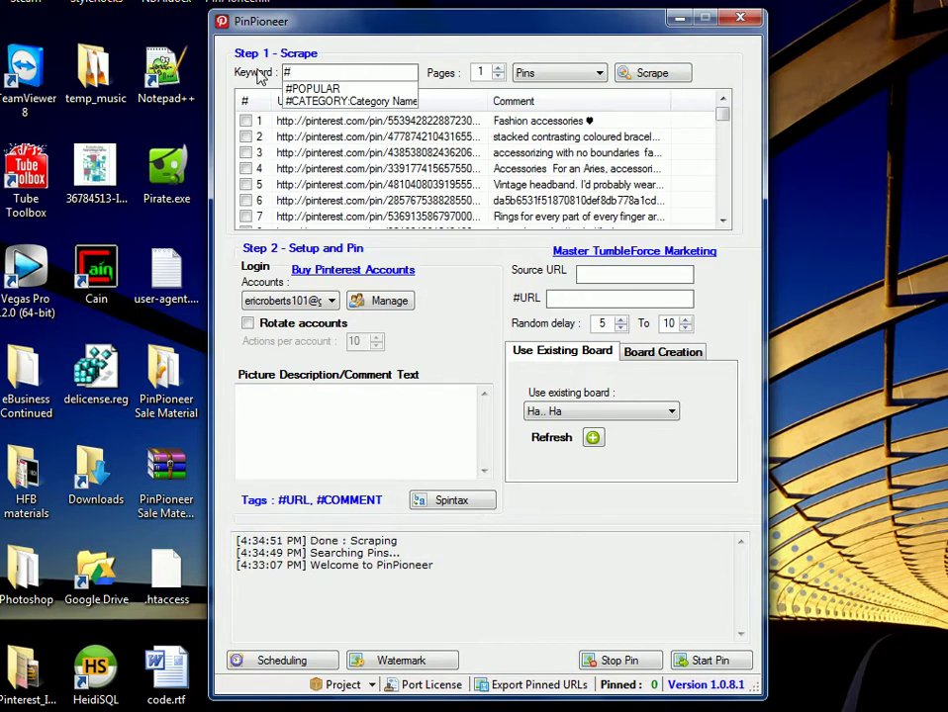
left_click(336, 101)
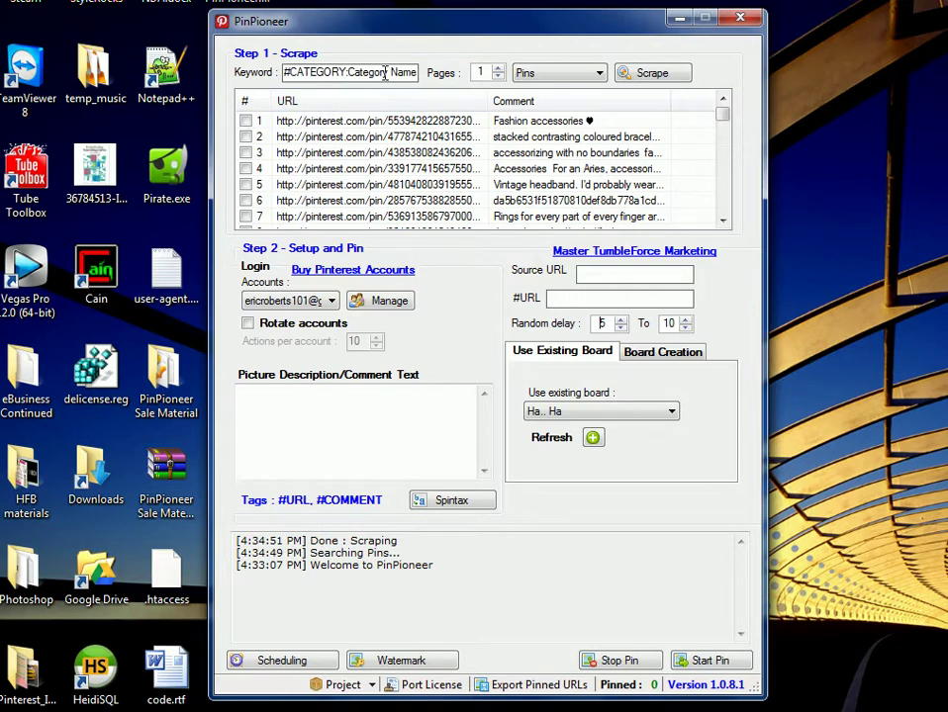
left_click_drag(348, 72, 426, 79)
type("Women's fa")
key("ctrl+a")
key("BackSpace")
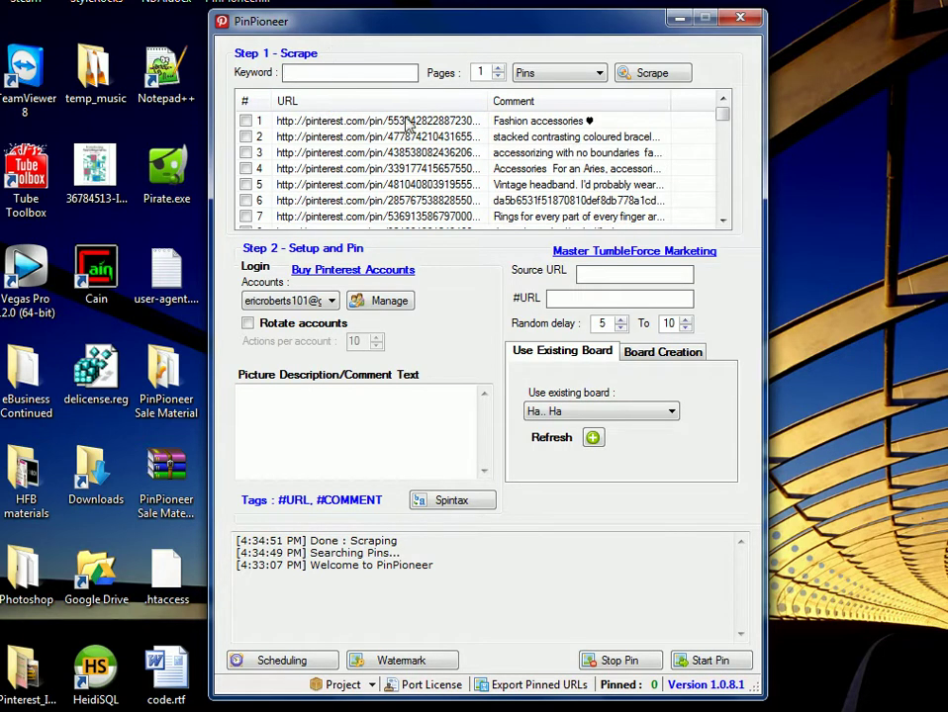
Tick the first scraped pin and give it the description #COMMENT
left_click(246, 121)
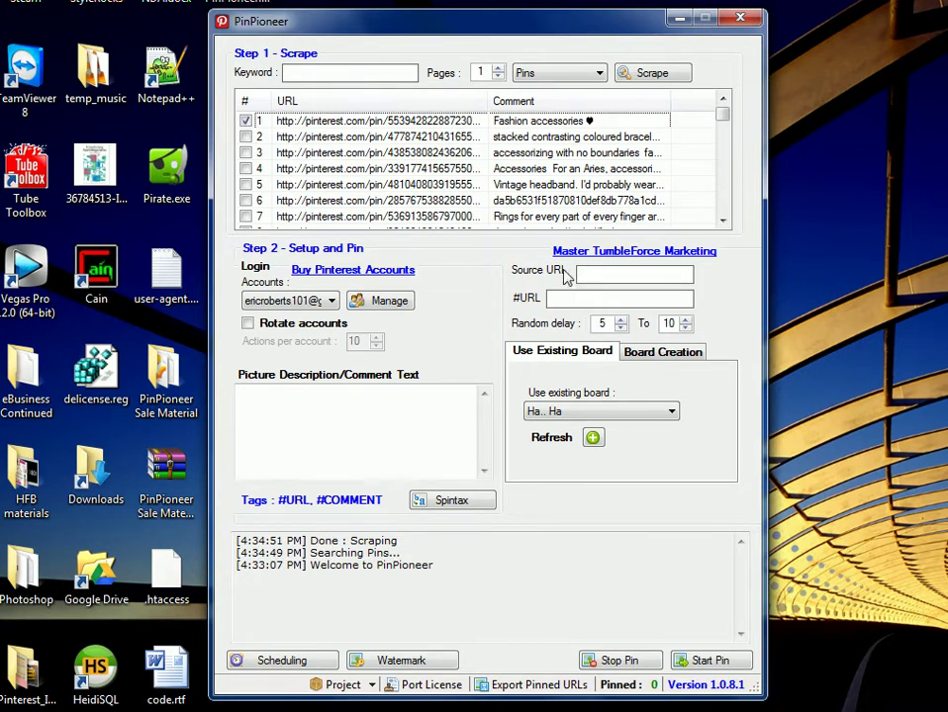
left_click(276, 120)
left_click(356, 407)
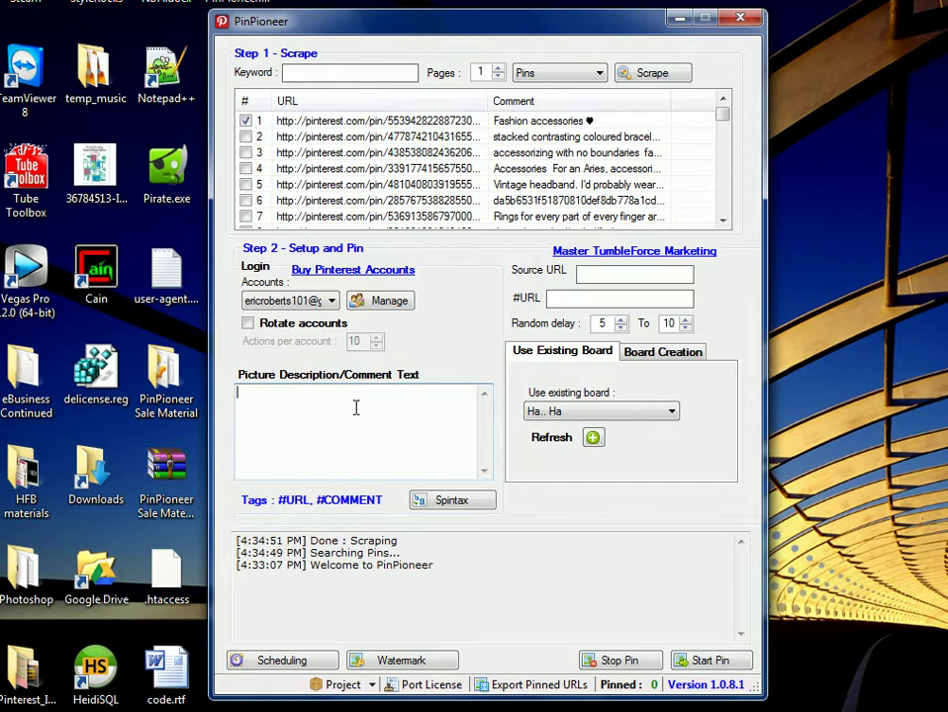
type("#COMMENT")
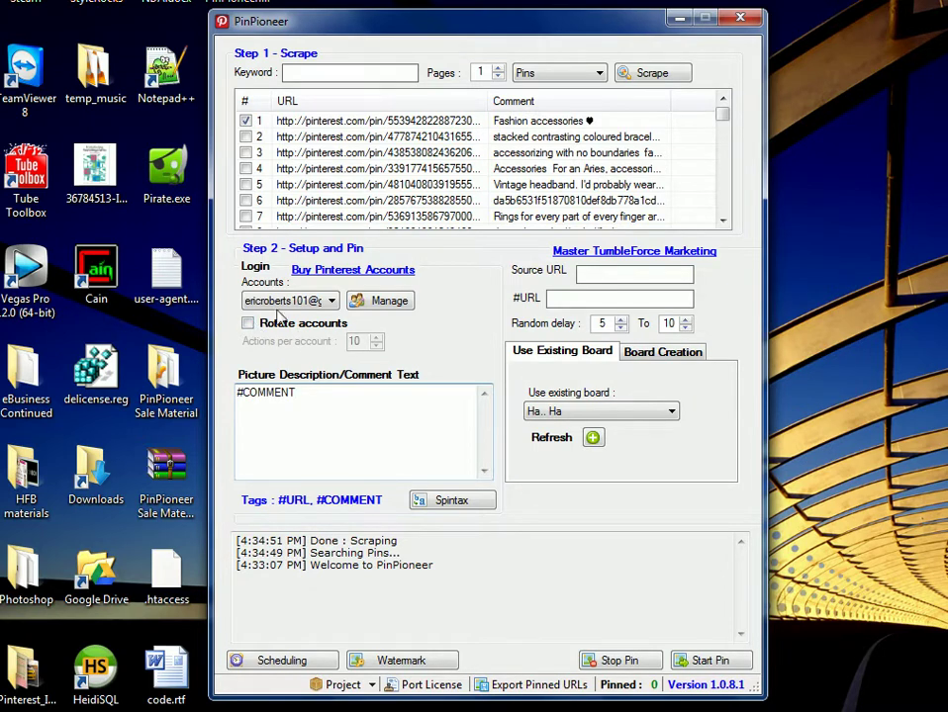
double_click(251, 403)
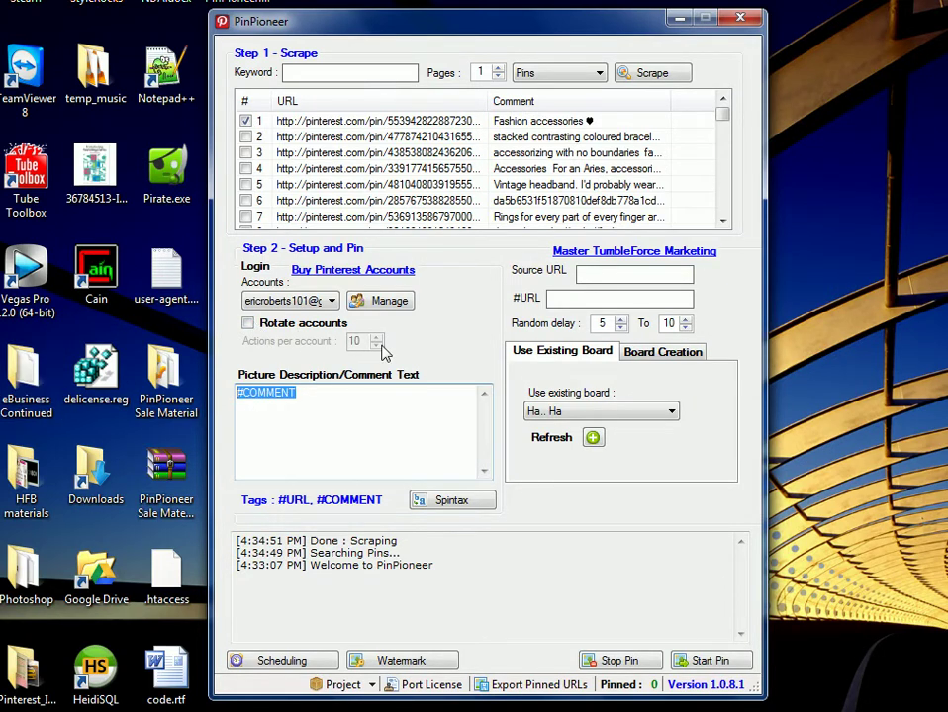
Re-tick the first pin and enter the custom website address as its source URL
left_click(485, 120)
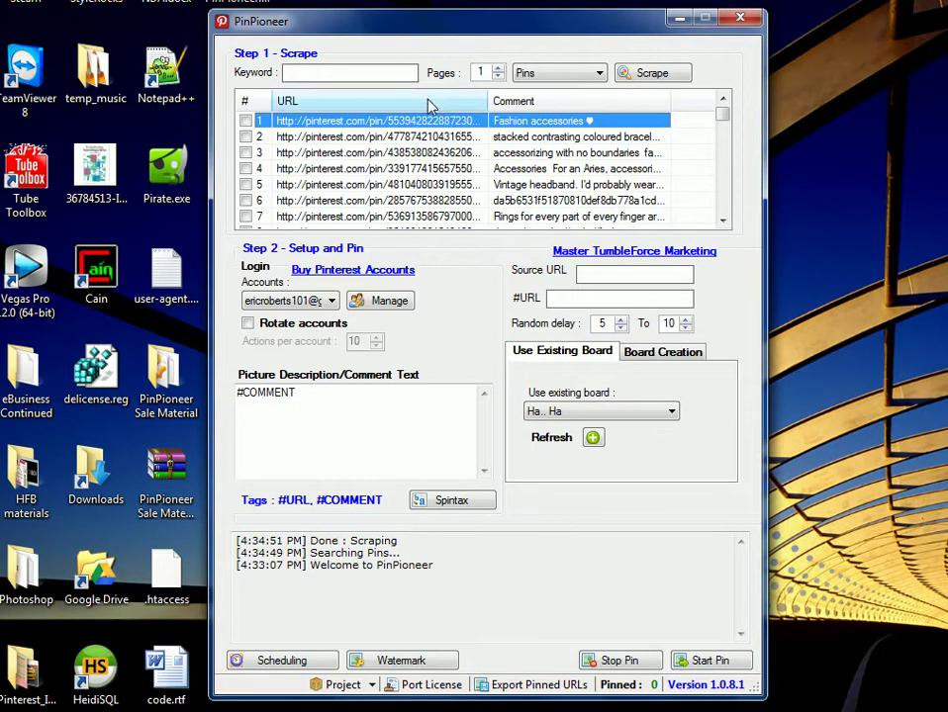
left_click(245, 120)
left_click(638, 274)
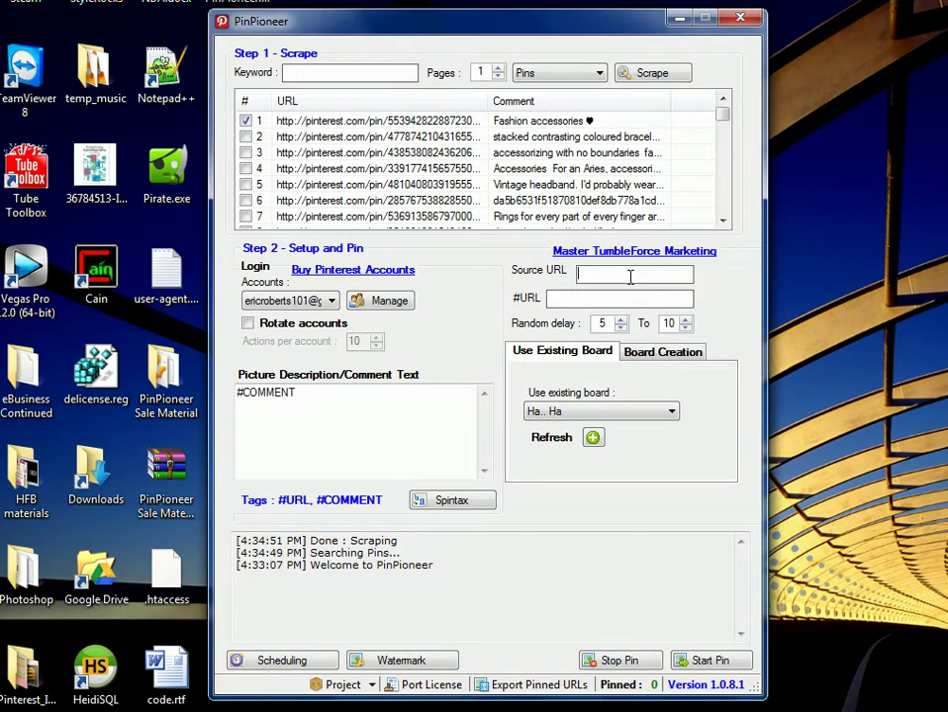
type("http://ericazizian.com")
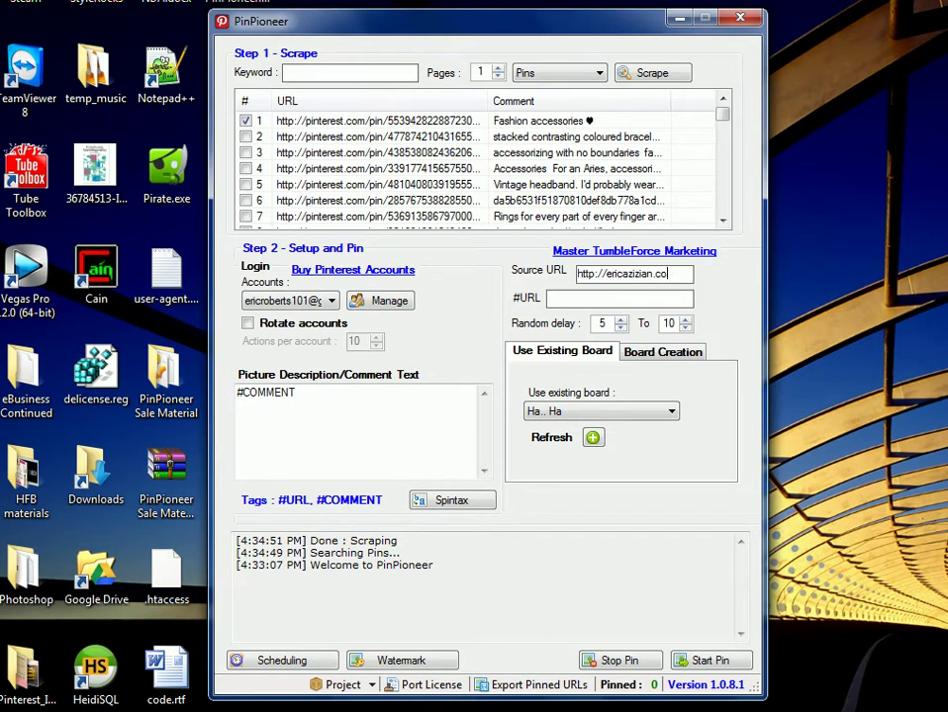
Start pinning the checked pin, accepting the 260-second minimum random delay
left_click(721, 660)
left_click_drag(577, 298, 491, 218)
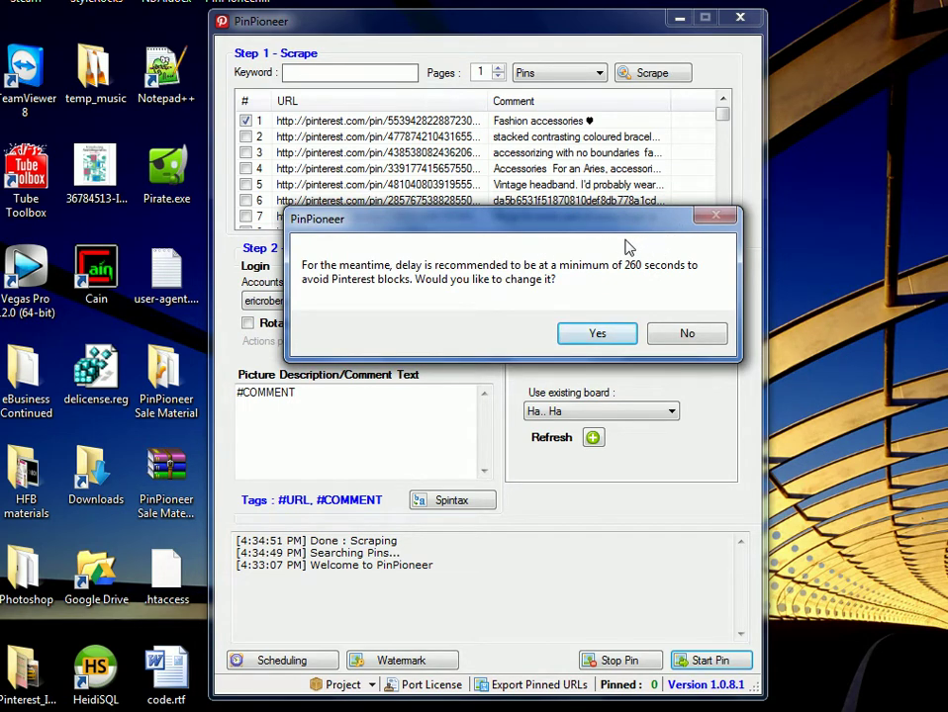
left_click_drag(592, 222, 596, 134)
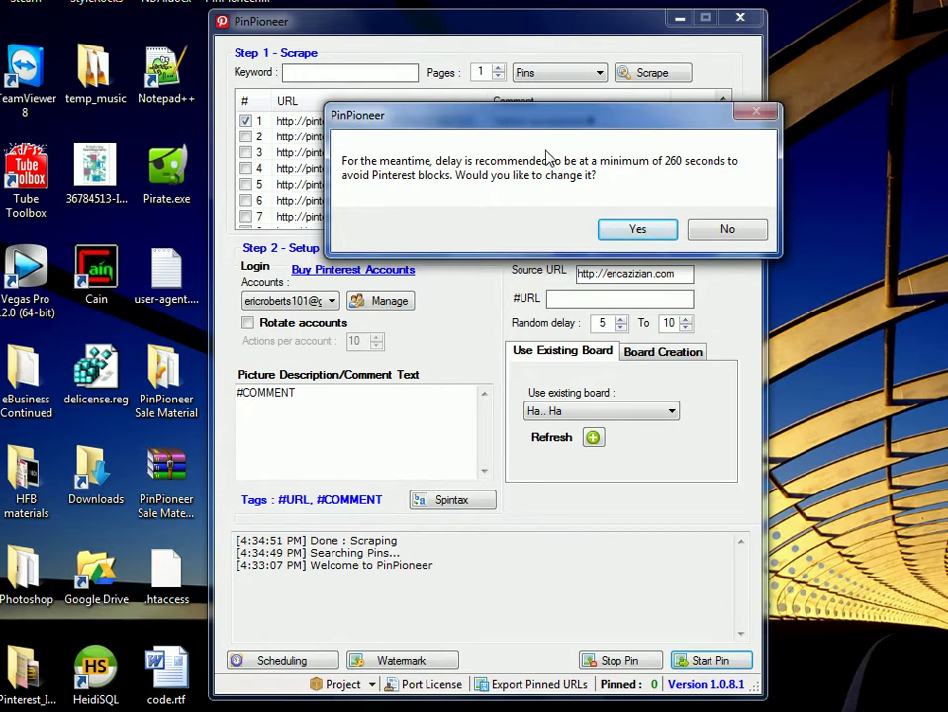
left_click(617, 230)
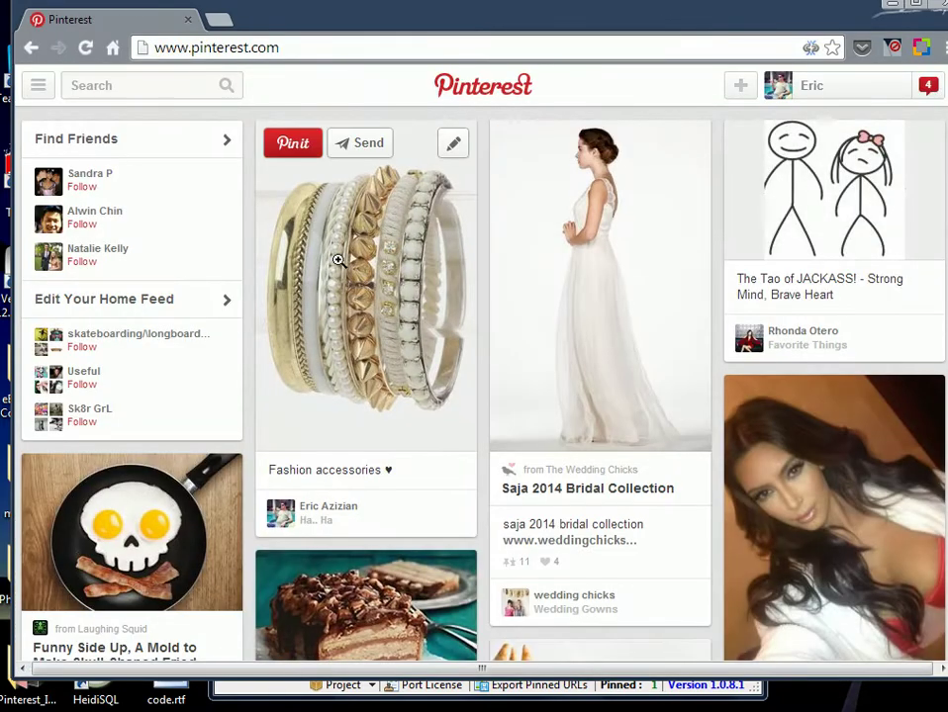
Open the reposted bracelet pin on Pinterest and check its 'Fashion accessories ♥' caption and Visit link
left_click(377, 224)
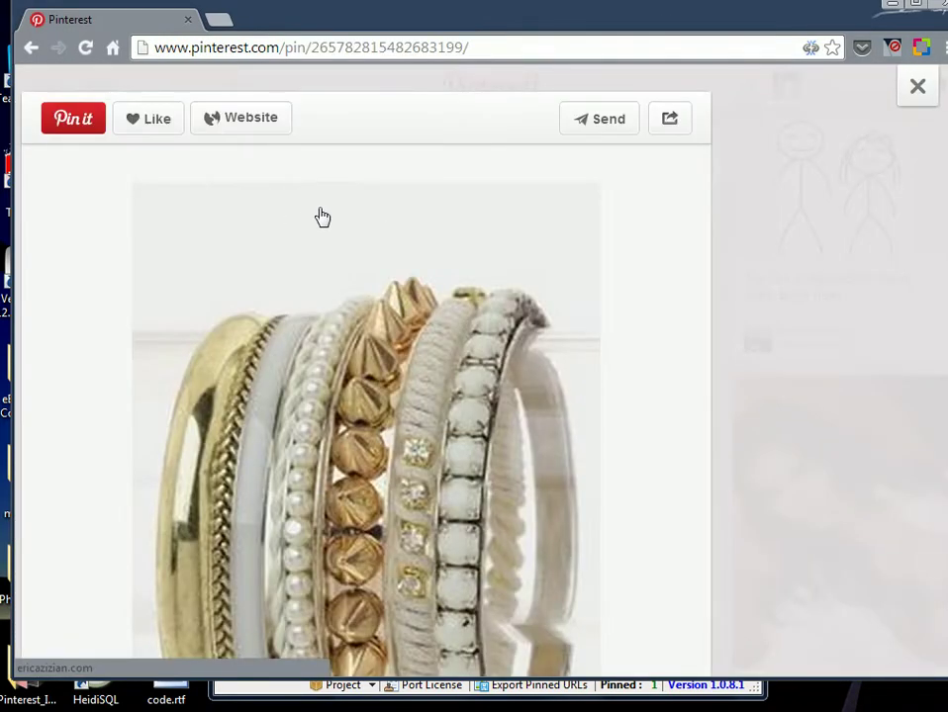
scroll(527, 228, "down", 3)
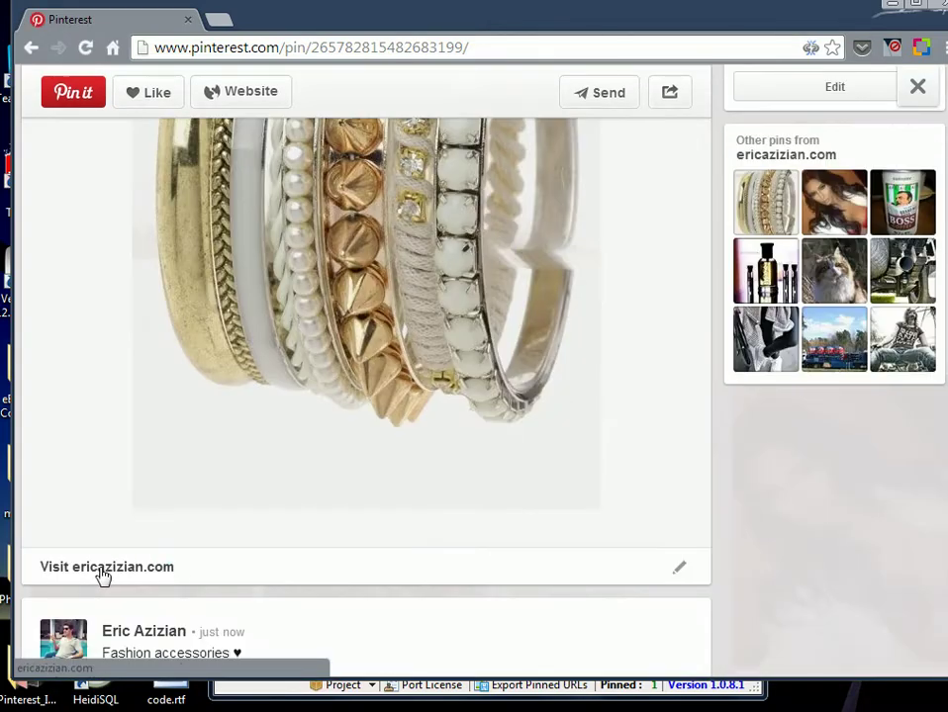
scroll(104, 576, "down", 1)
left_click_drag(108, 560, 244, 561)
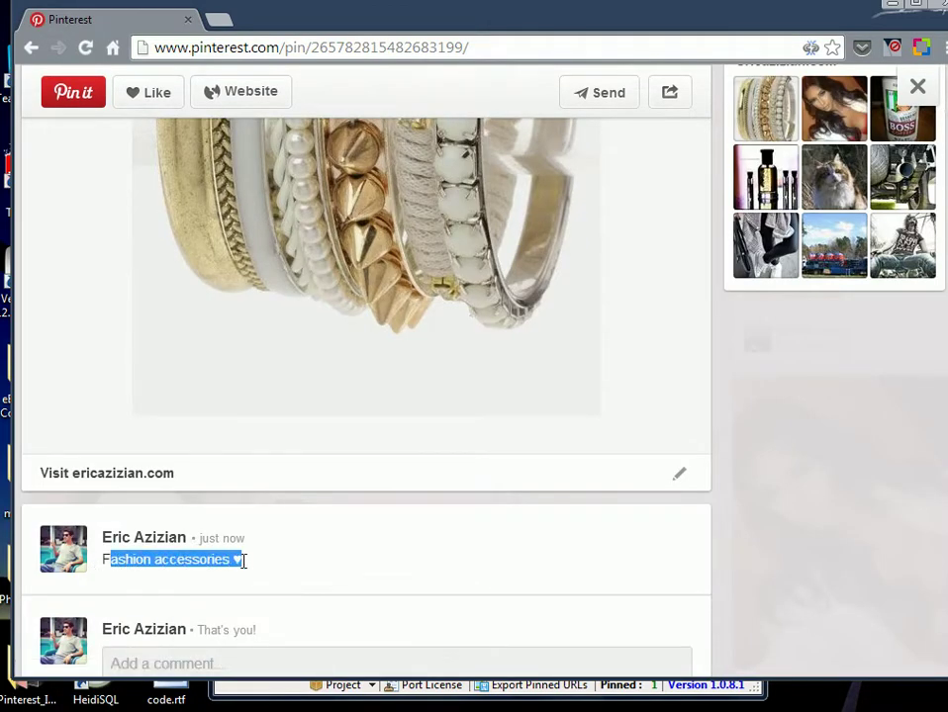
scroll(295, 247, "up", 5)
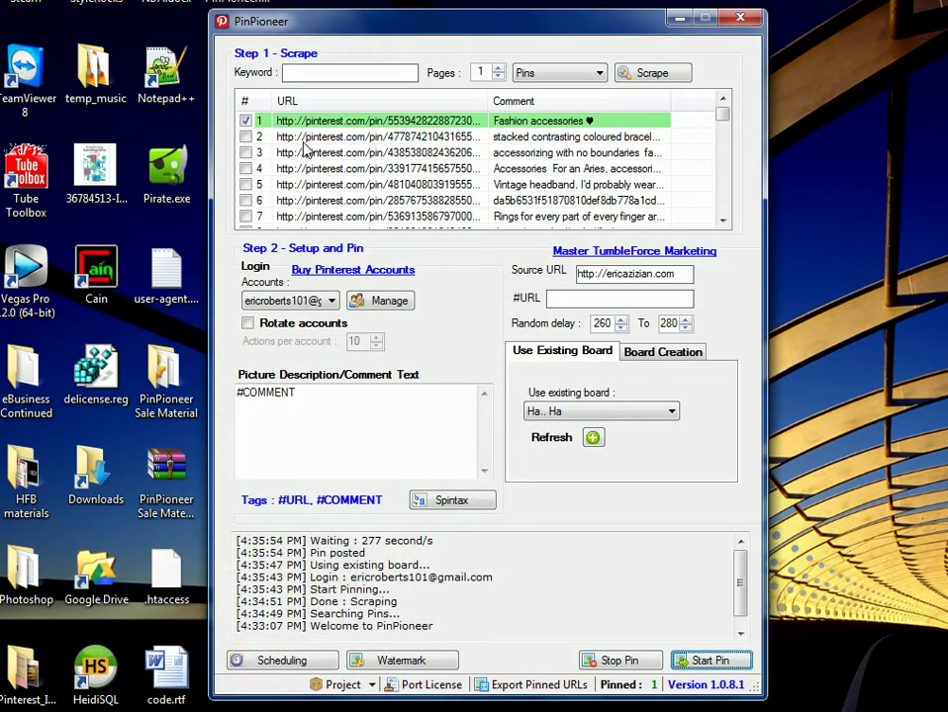
Download the first pin's image from the results list
right_click(342, 121)
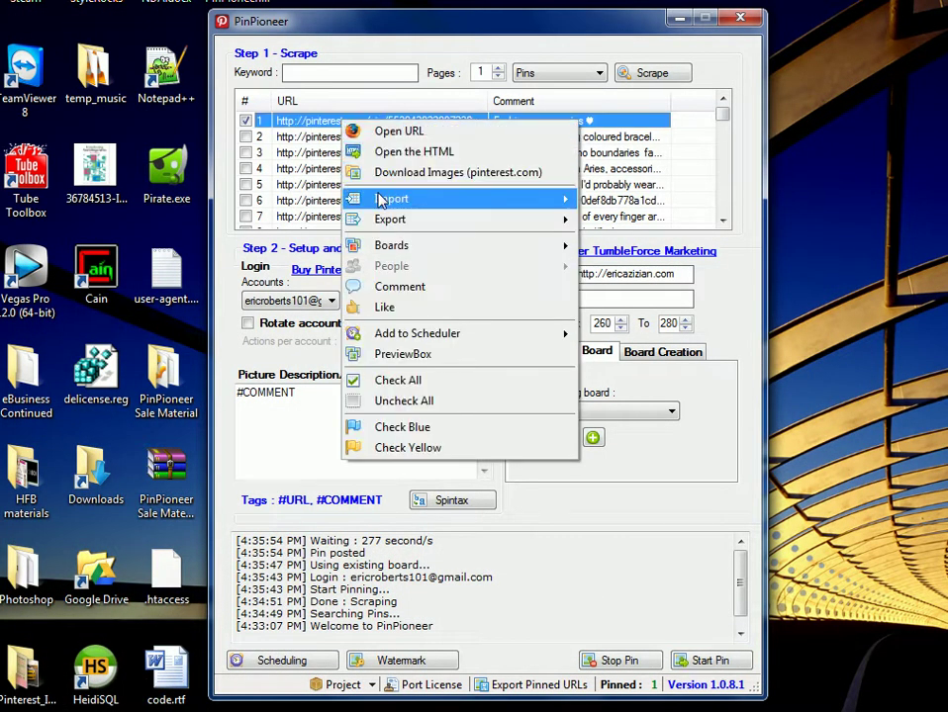
left_click(398, 175)
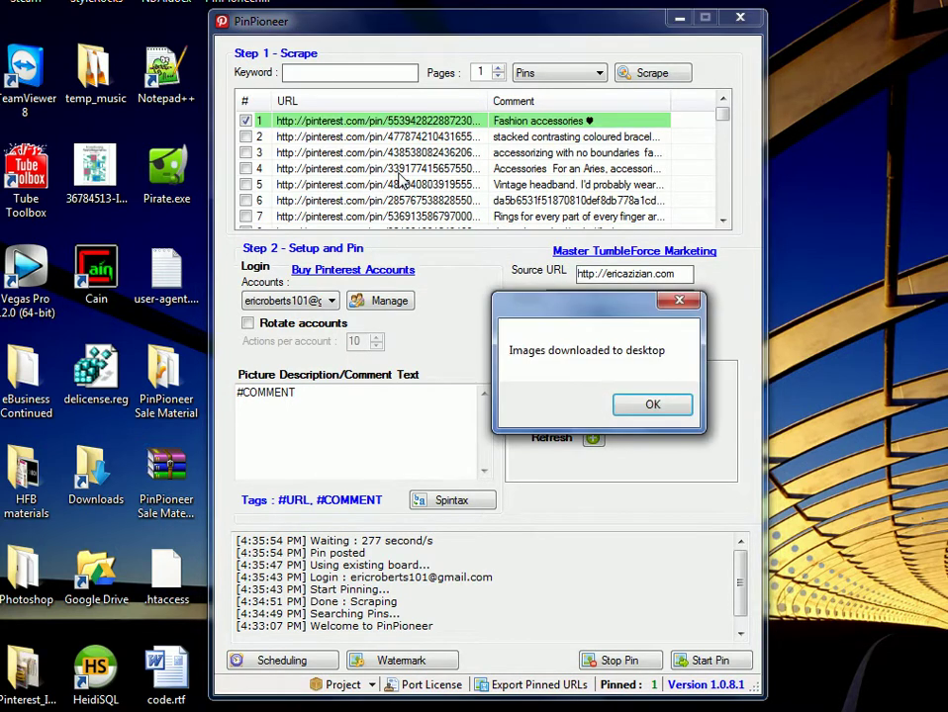
left_click(661, 409)
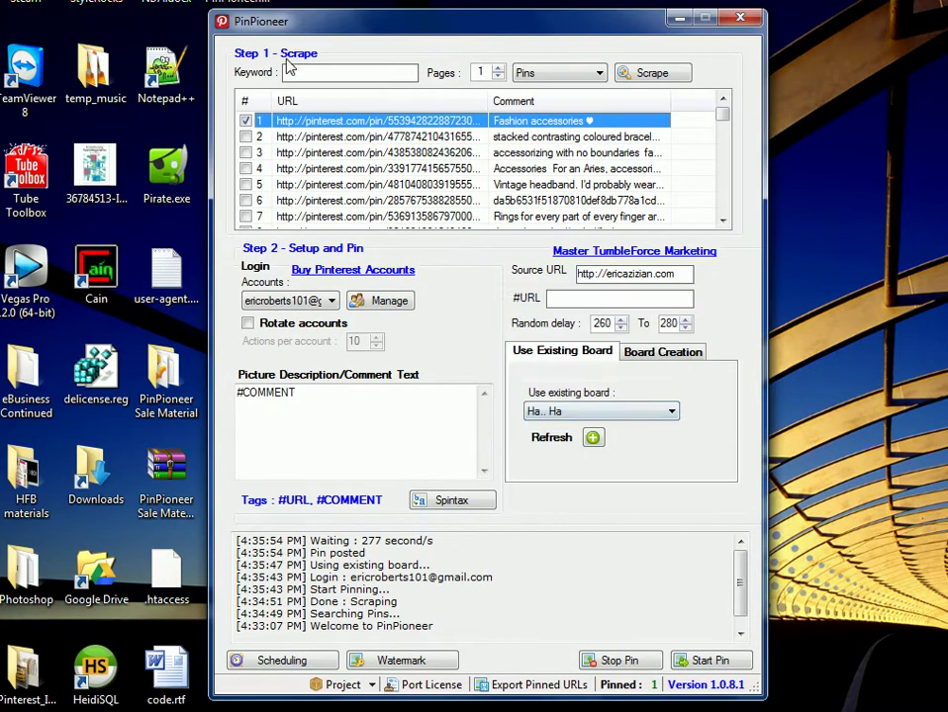
View the downloaded bangles image in Pinterest_Images, close both windows, and open Watermark settings
left_click_drag(291, 20, 381, 21)
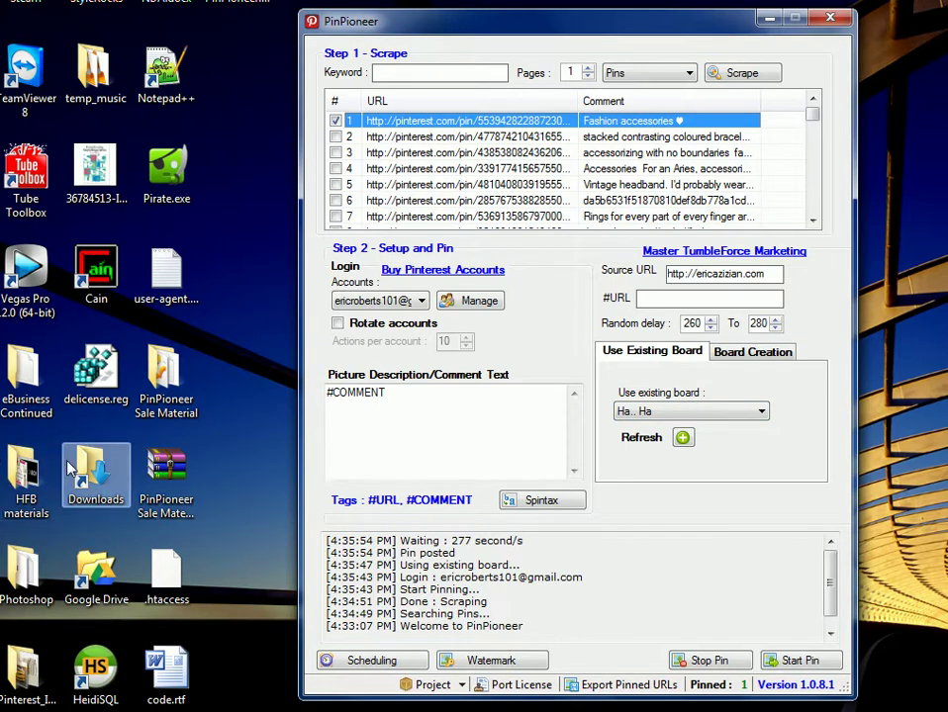
left_click(166, 472)
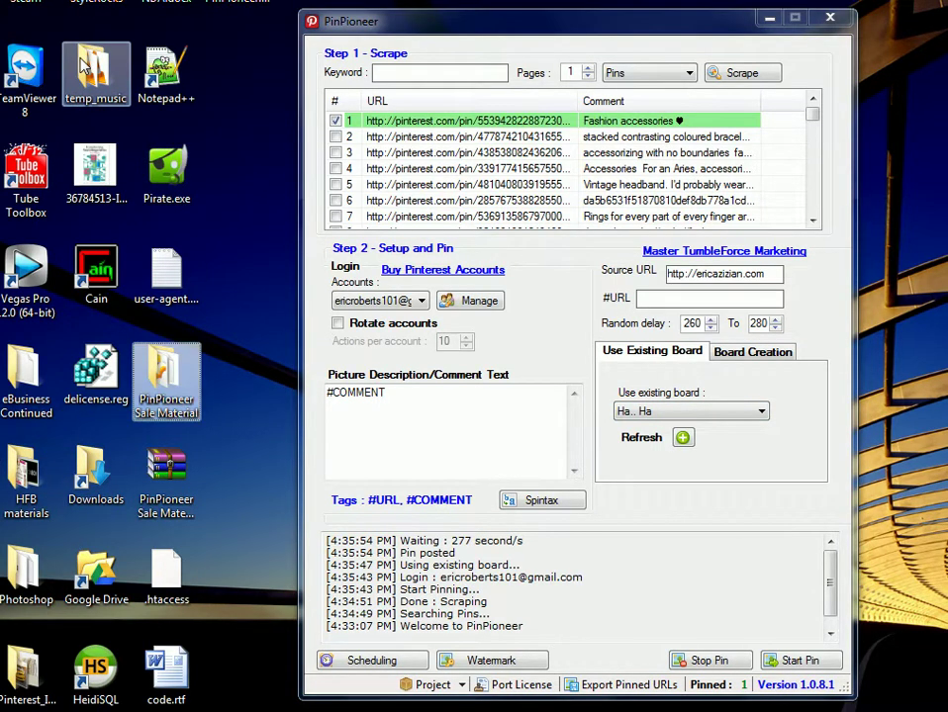
left_click(85, 67)
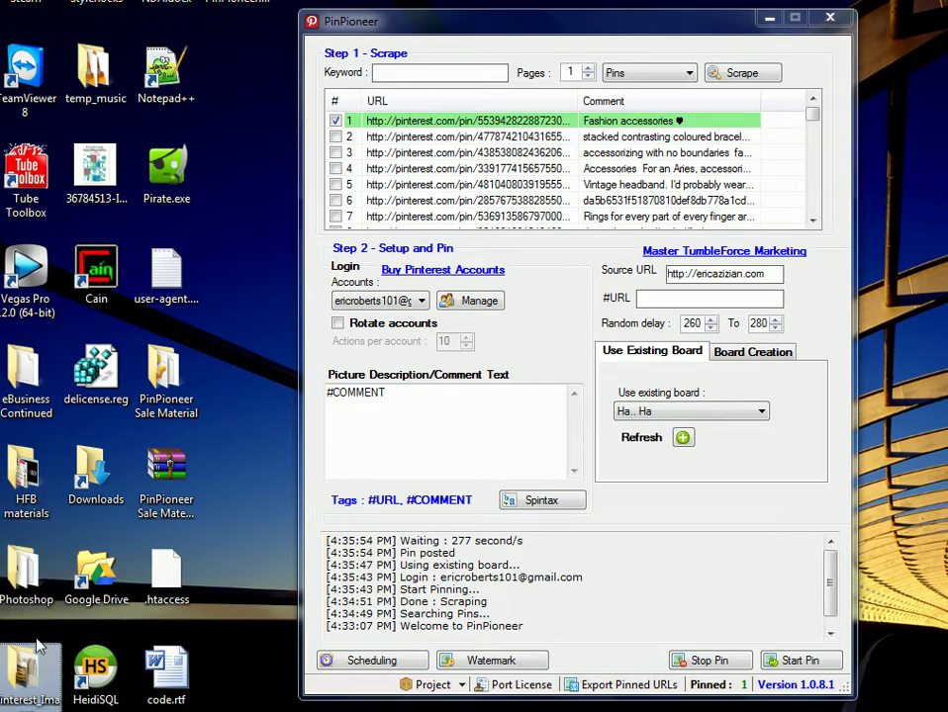
double_click(28, 673)
double_click(680, 150)
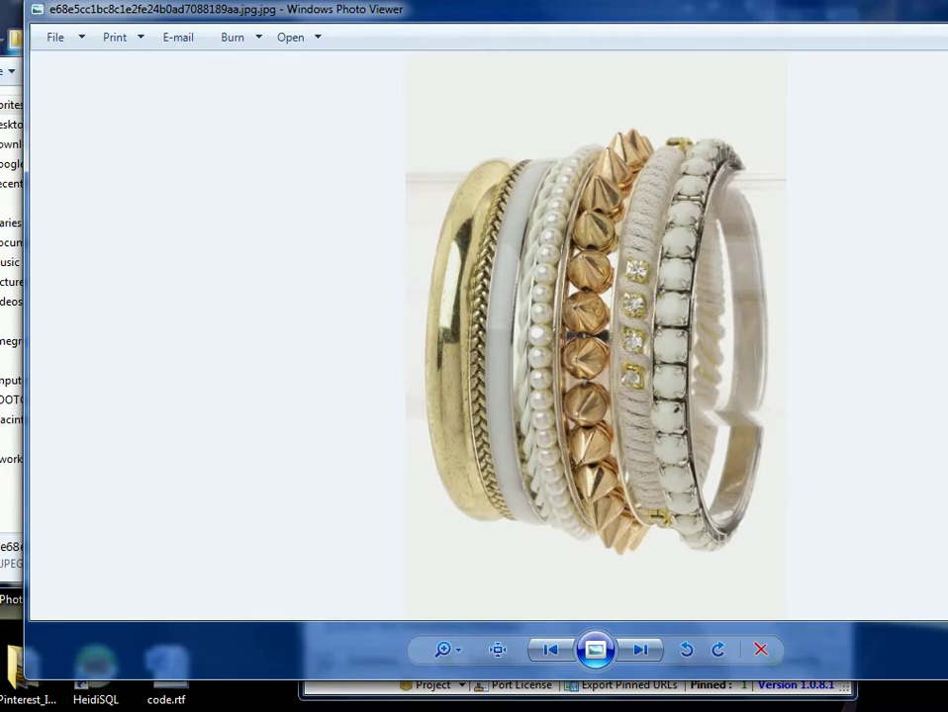
key("alt+F4")
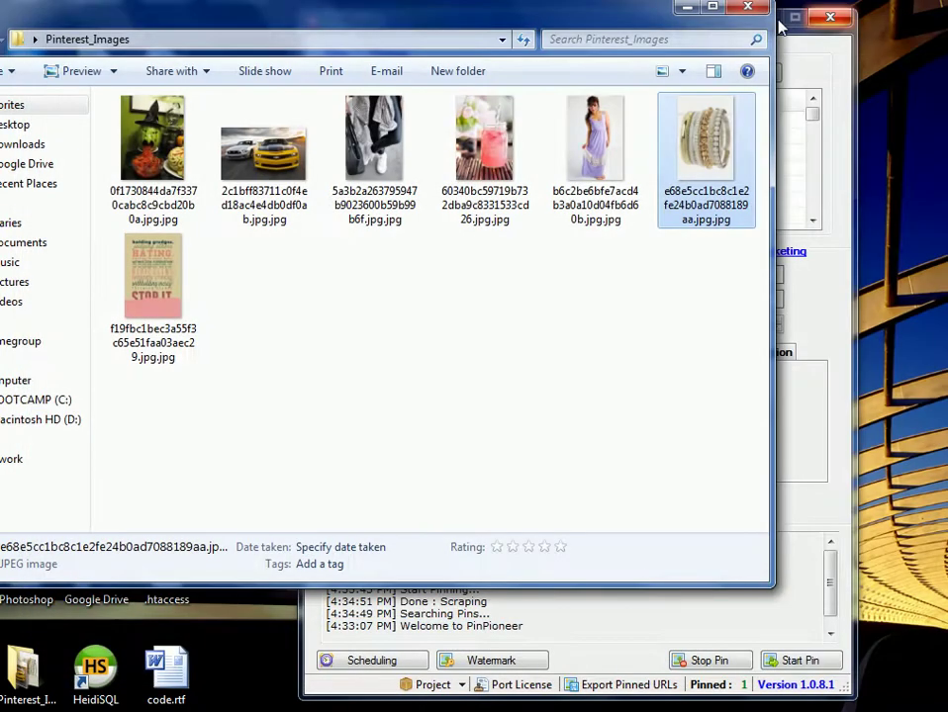
key("alt+F4")
left_click(500, 662)
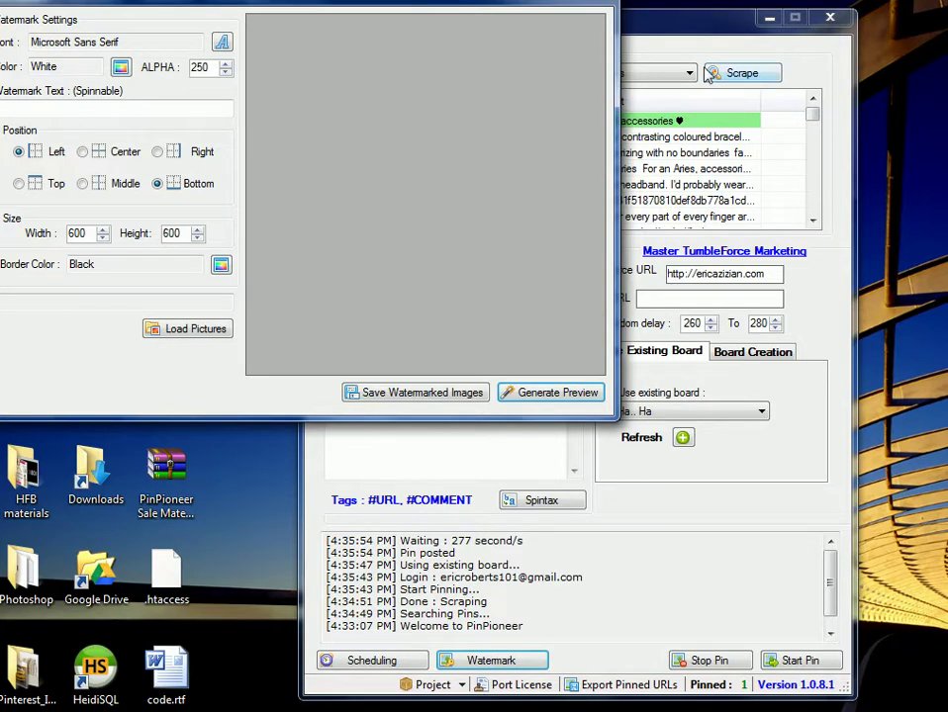
Close the Watermark Settings window without changes
key("alt+F4")
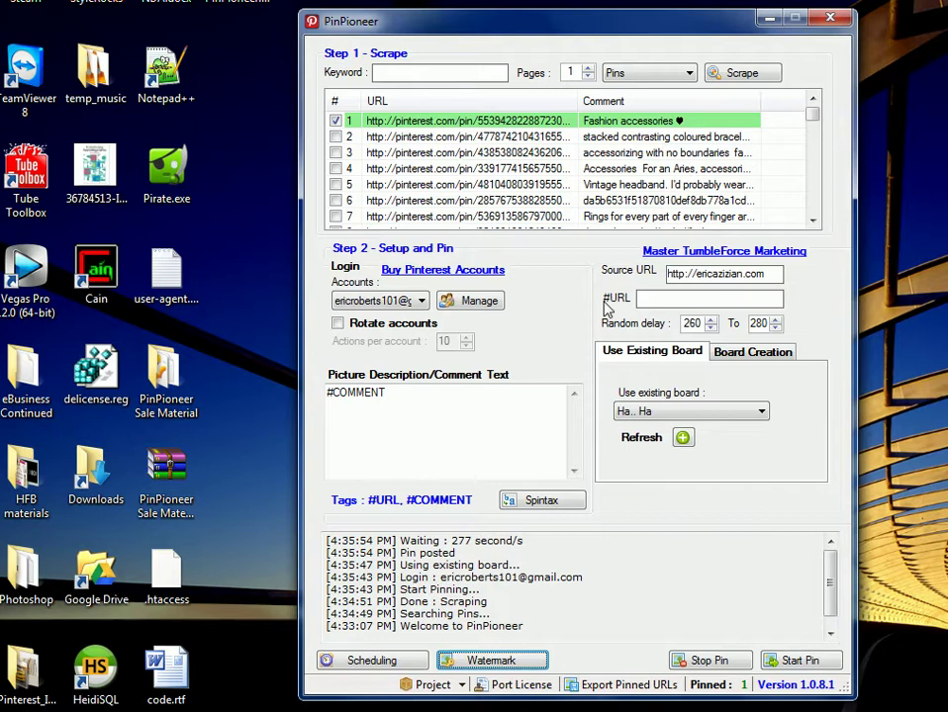
left_click(749, 352)
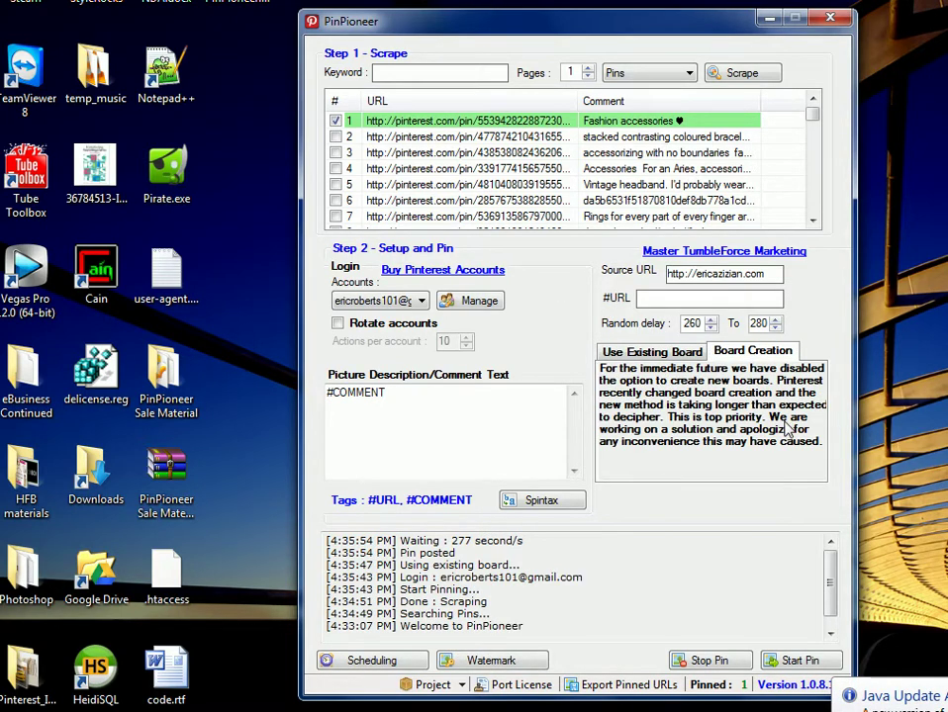
key("ctrl+a")
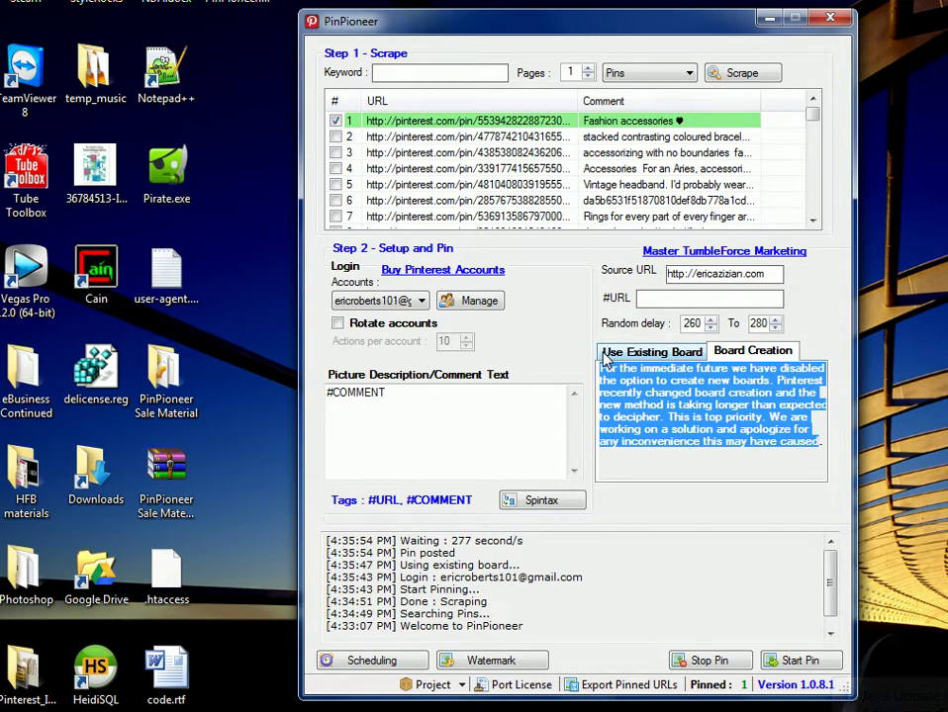
left_click(608, 353)
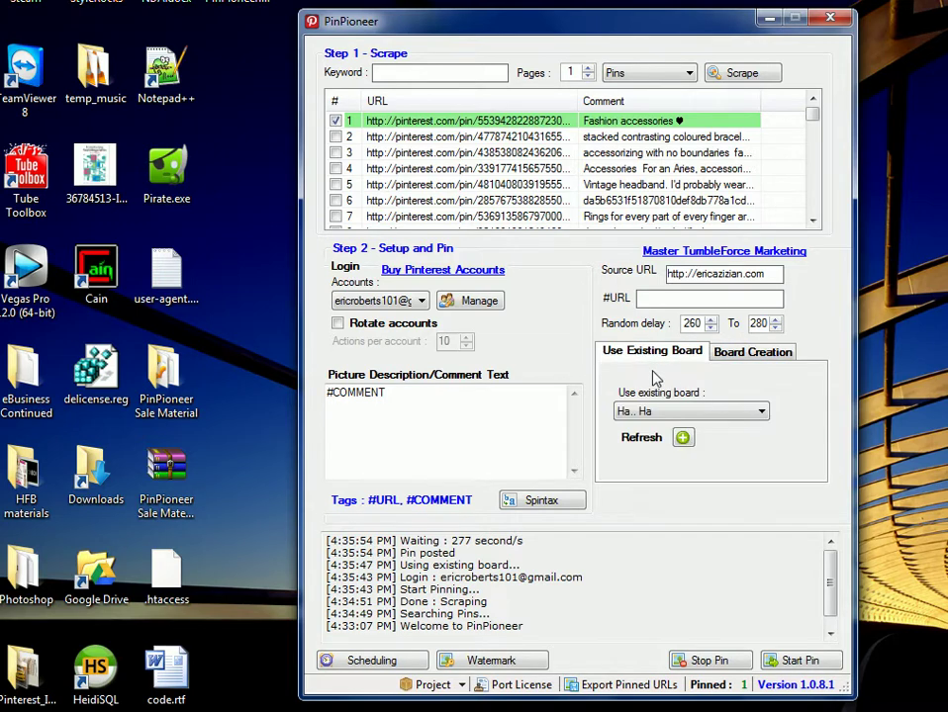
left_click(754, 352)
left_click(637, 353)
left_click(729, 352)
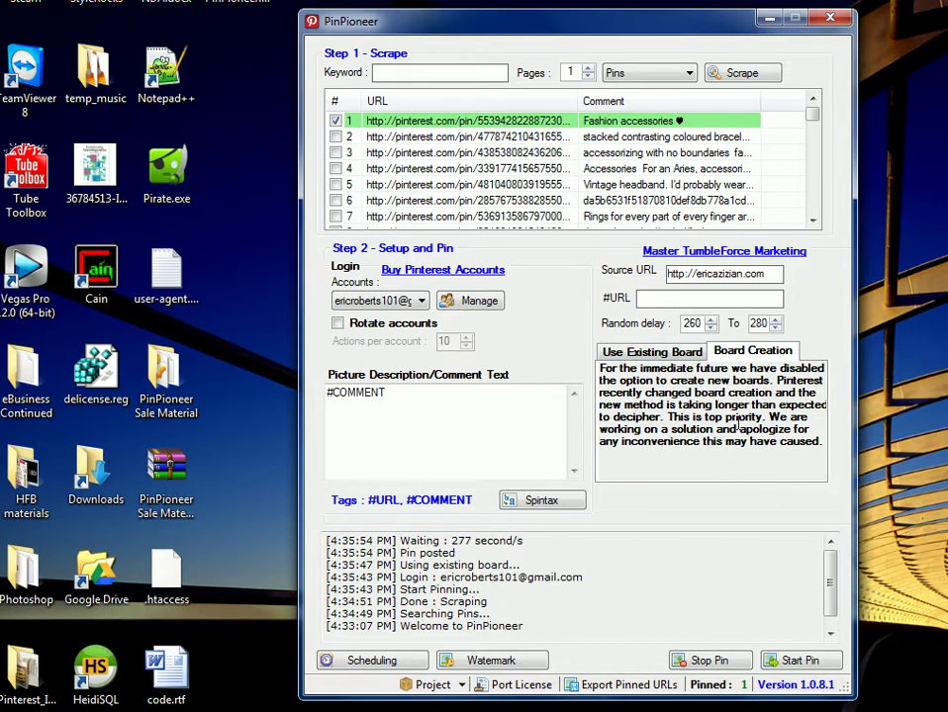
left_click(670, 352)
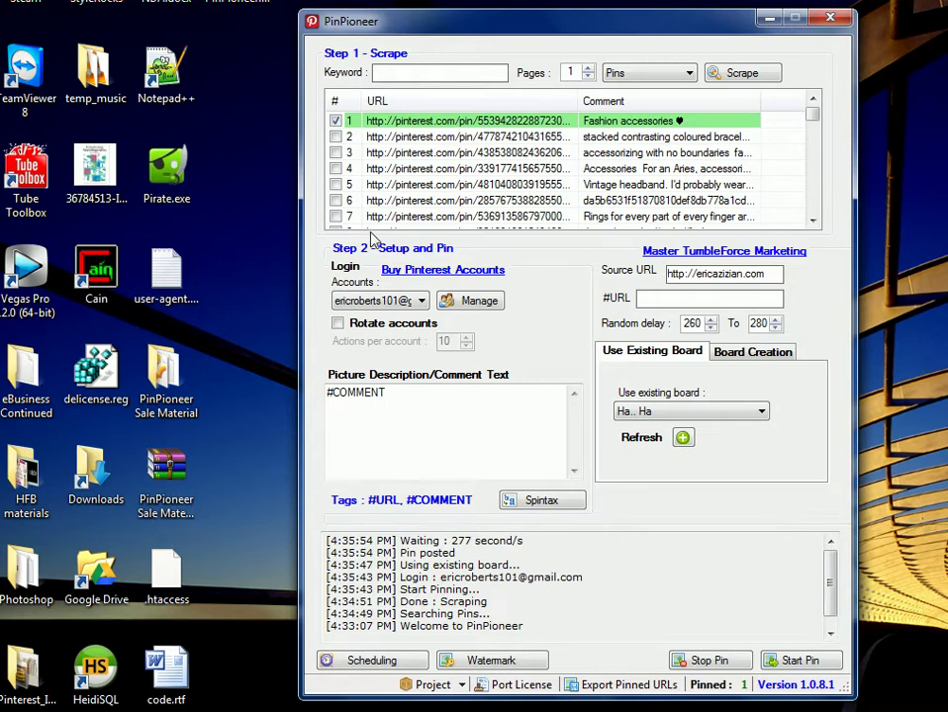
Scrape Boards for 'skateboarding' and inspect the first board result's actions menu
left_click(658, 77)
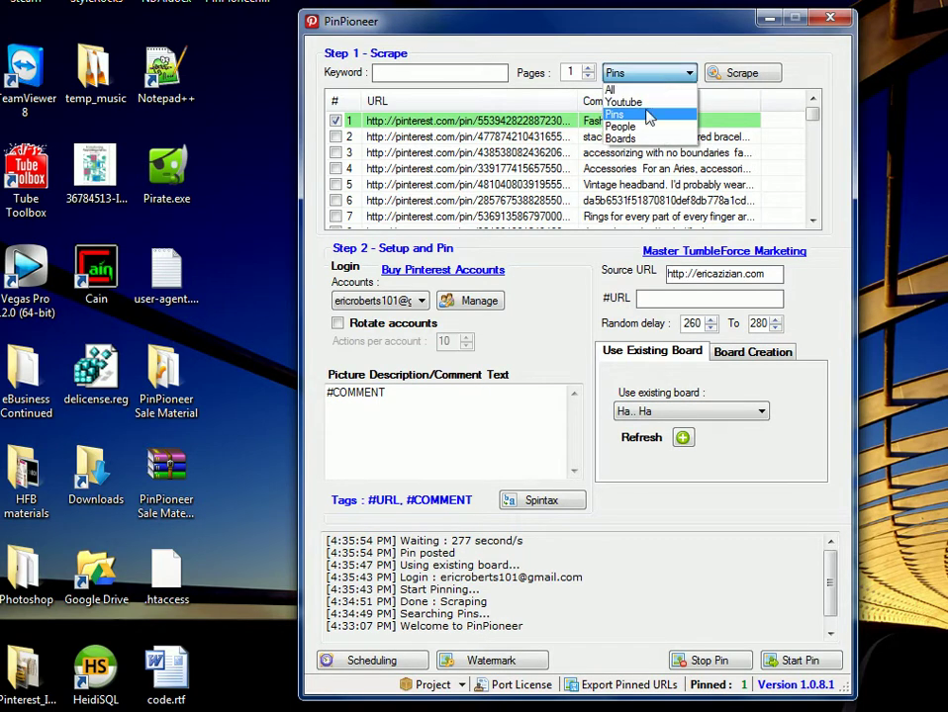
left_click(638, 138)
left_click(488, 77)
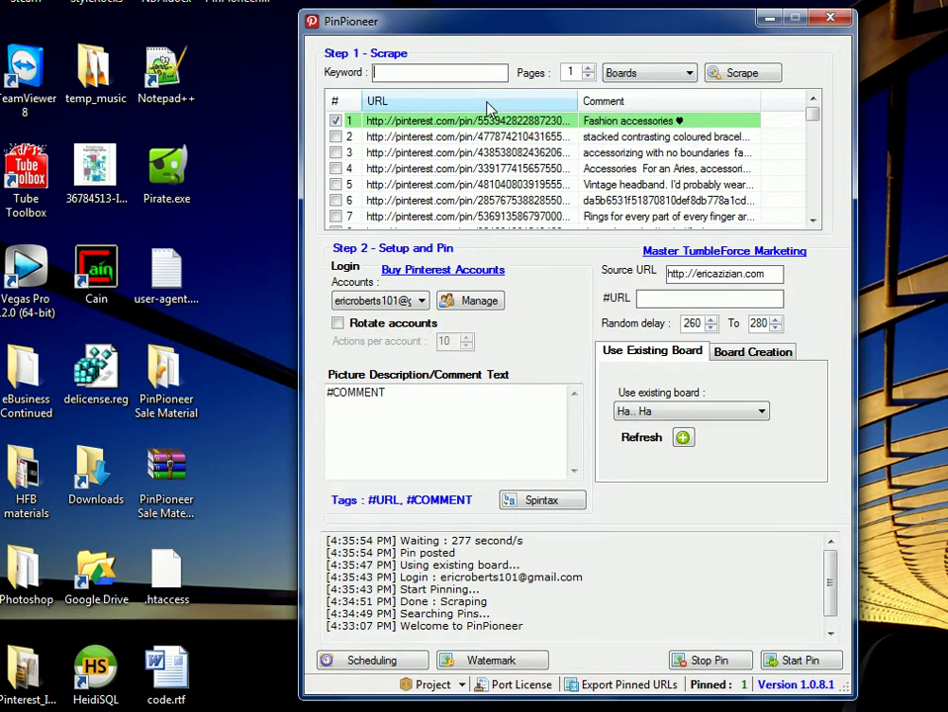
type("skateboarding")
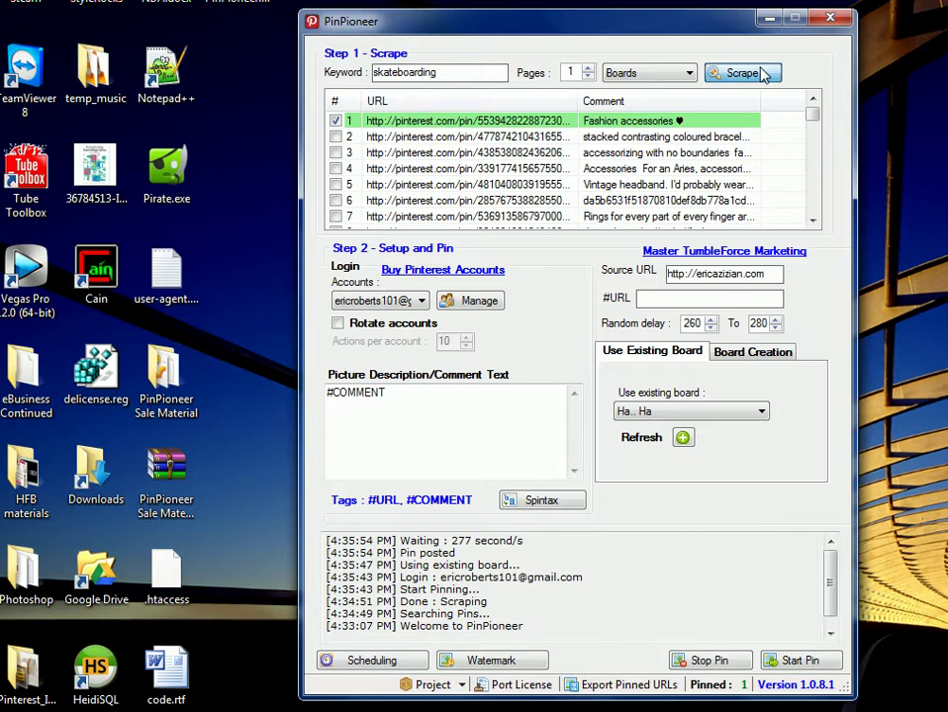
left_click(744, 73)
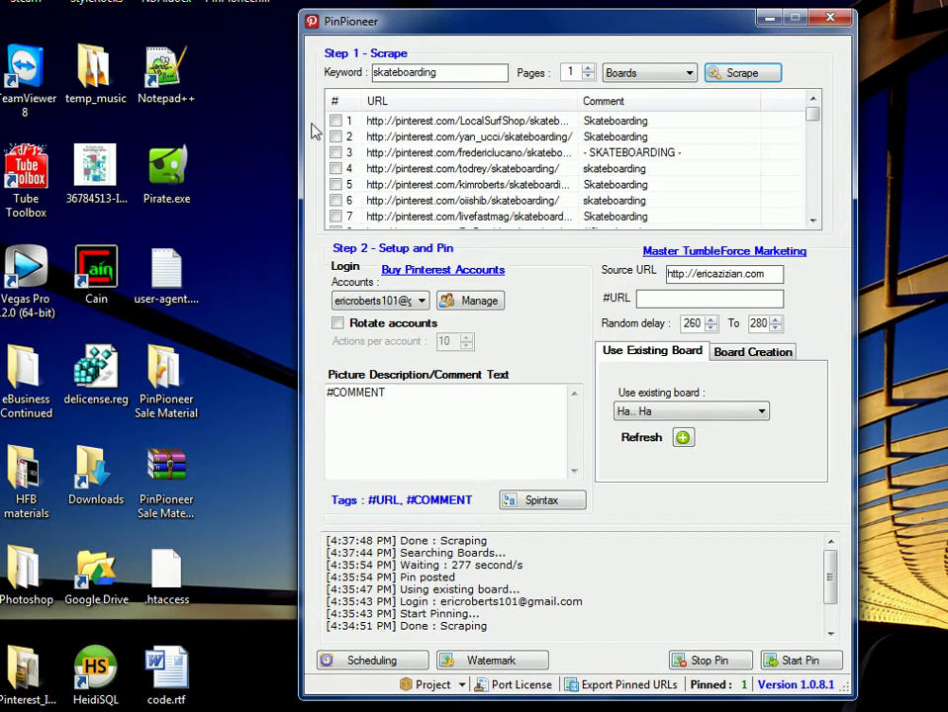
left_click(365, 121)
right_click(398, 122)
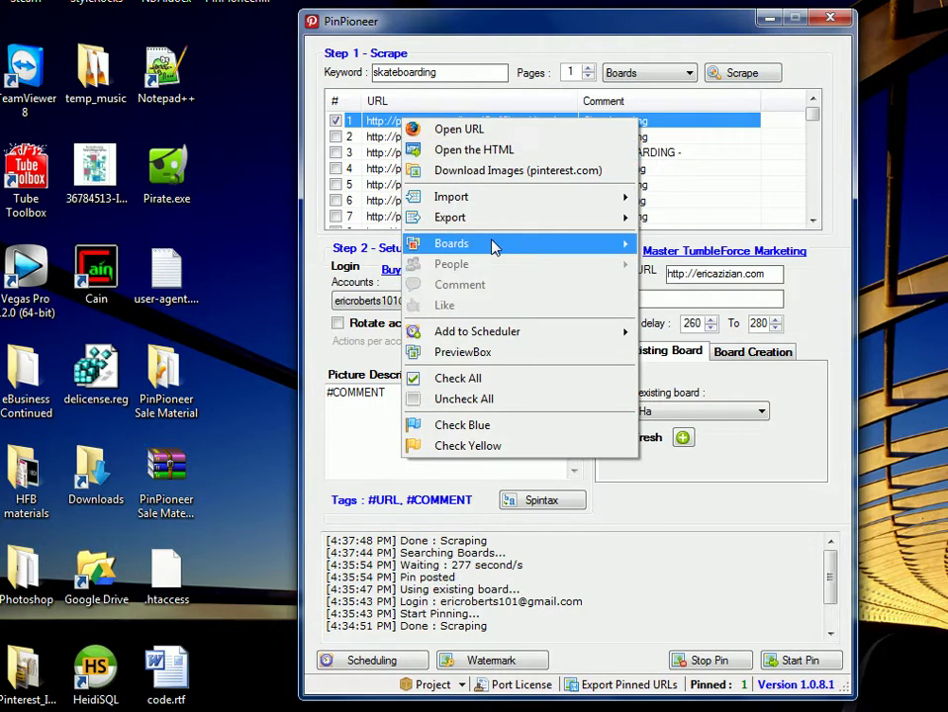
mouse_move(492, 245)
left_click(656, 99)
Switch the scrape type to People and scrape profiles for the keyword 'wedding'
left_click(681, 73)
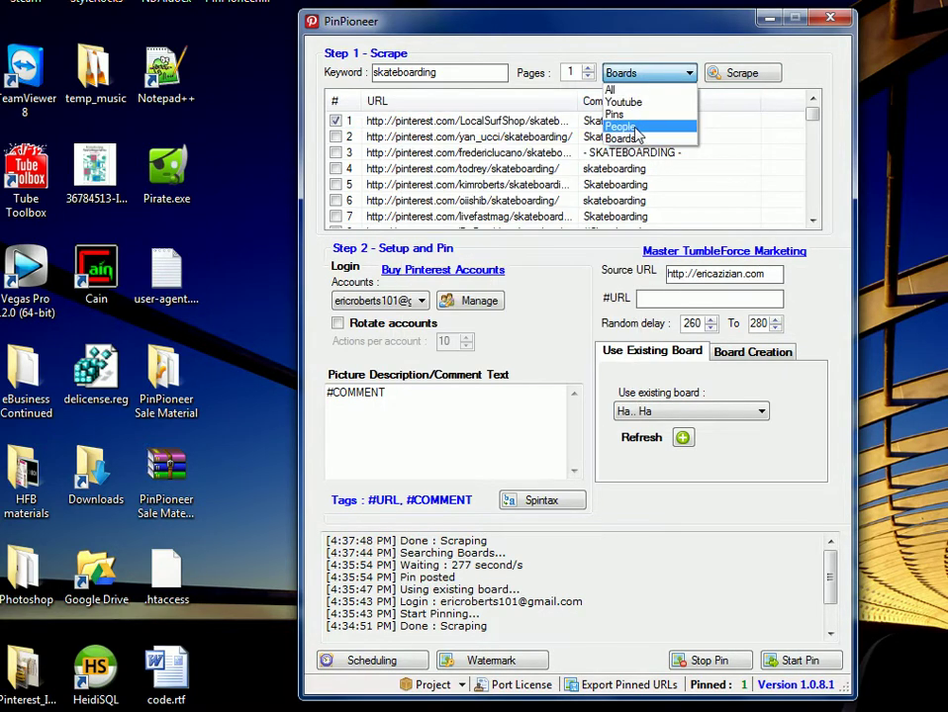
left_click(682, 131)
left_click(655, 73)
left_click(660, 129)
double_click(440, 72)
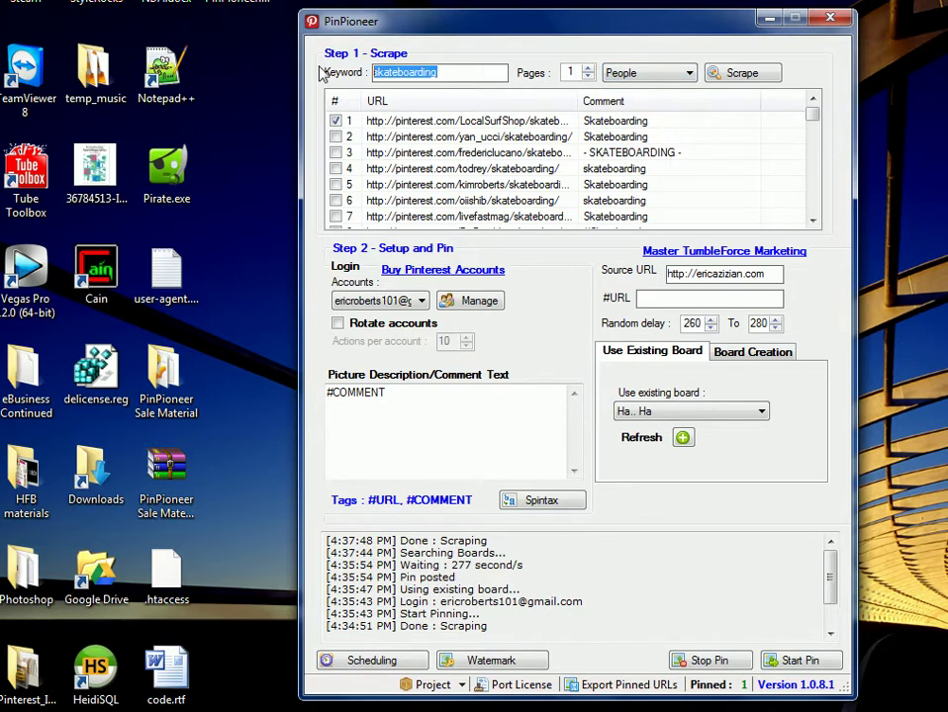
key("BackSpace")
type("wedding")
left_click(736, 73)
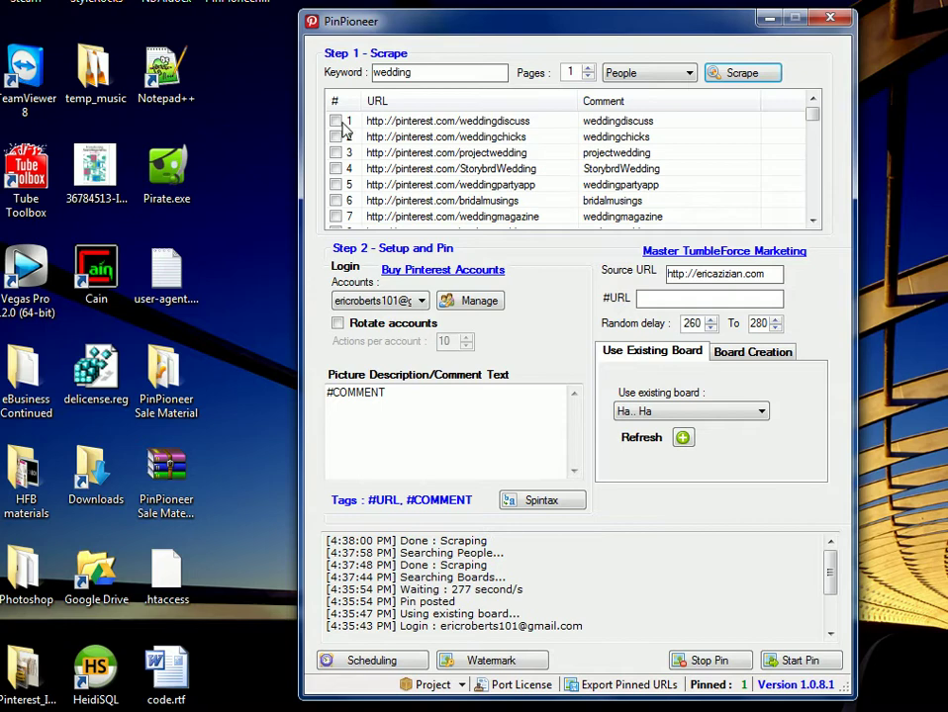
Switch the scrape type from People to Pins and scrape pins for 'wedding'
left_click(336, 121)
right_click(439, 122)
mouse_move(537, 275)
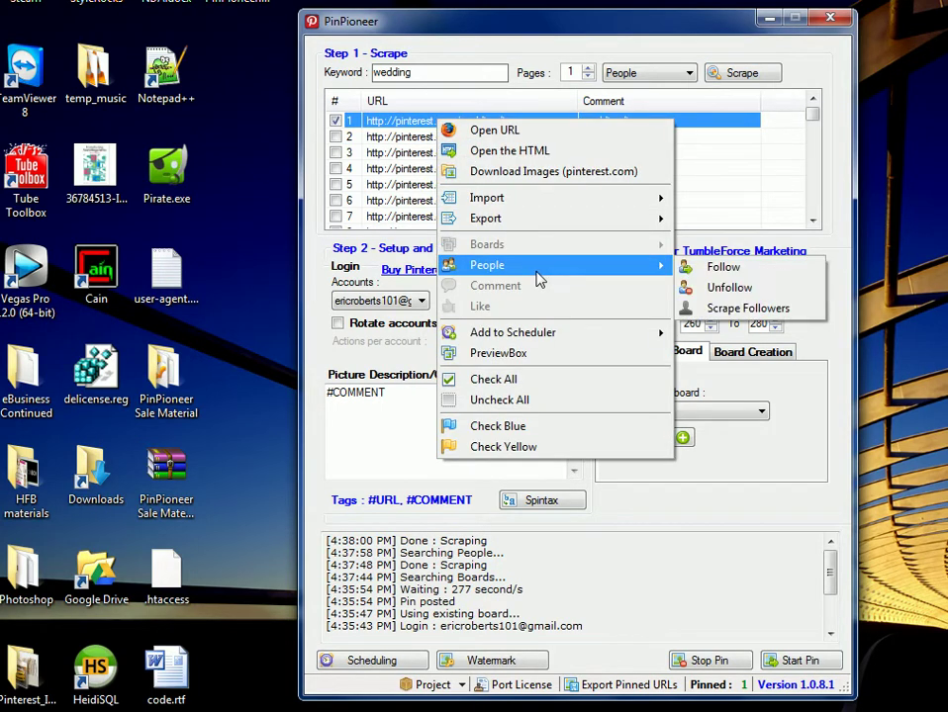
left_click(719, 203)
left_click(666, 70)
left_click(664, 113)
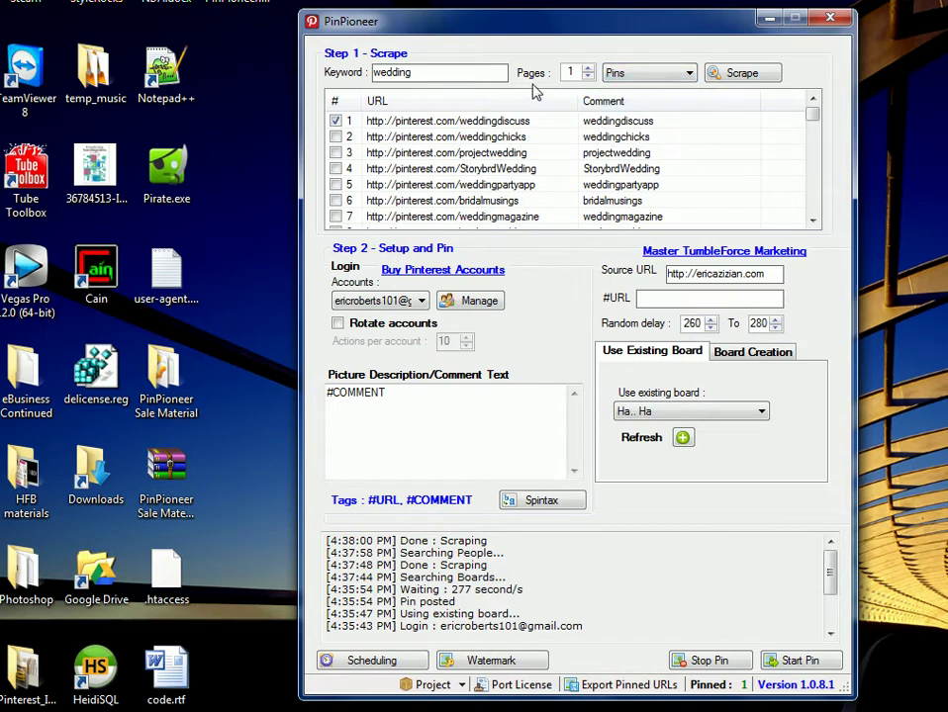
left_click(727, 75)
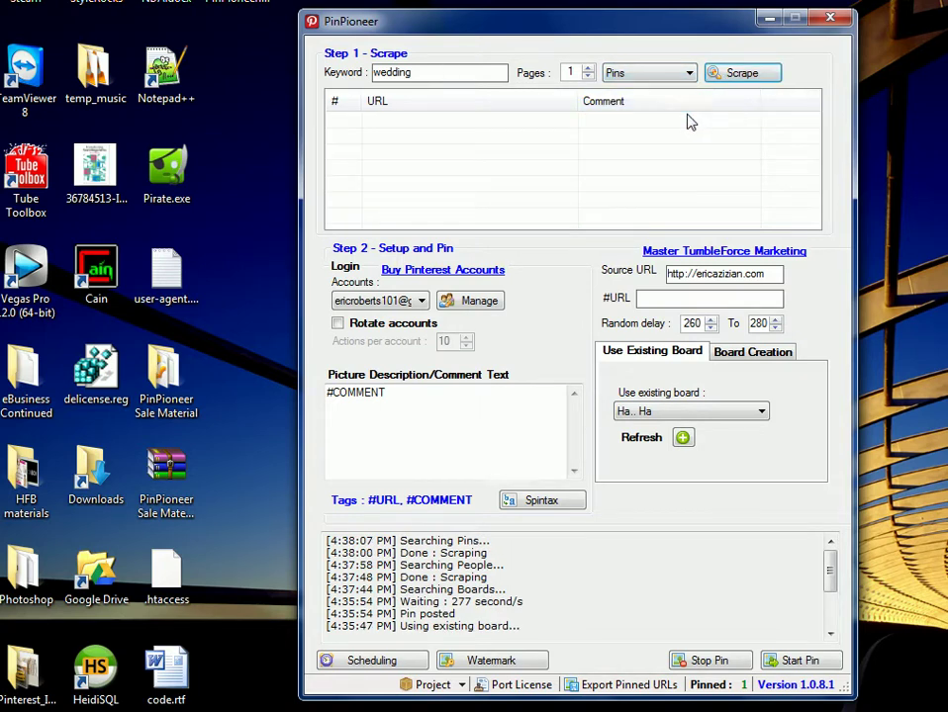
Select the first wedding pin and bring up its right-click actions menu
left_click(337, 121)
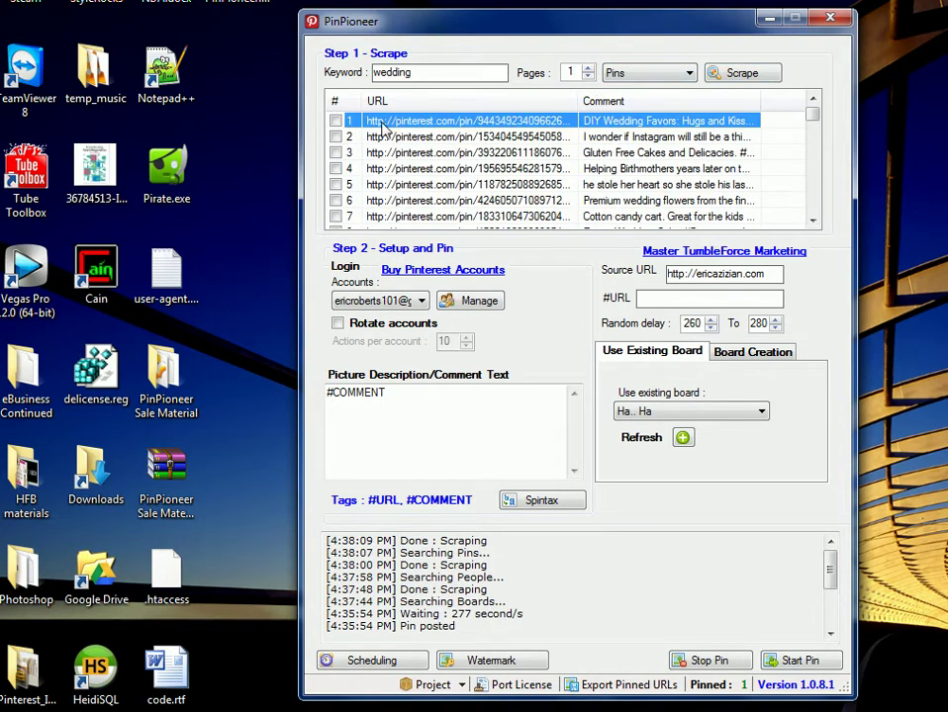
right_click(388, 120)
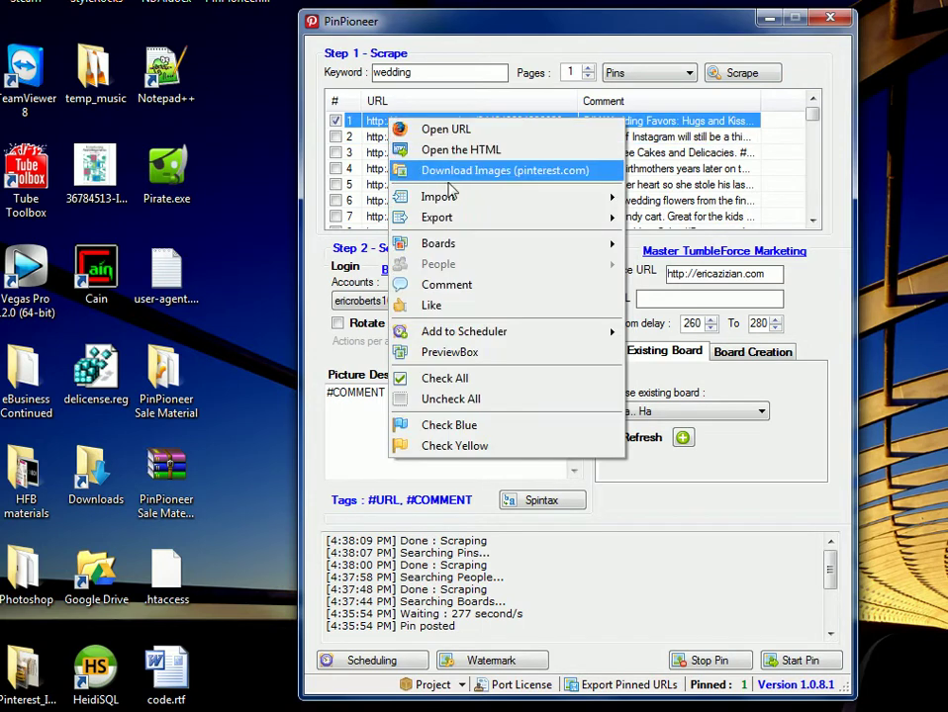
mouse_move(593, 247)
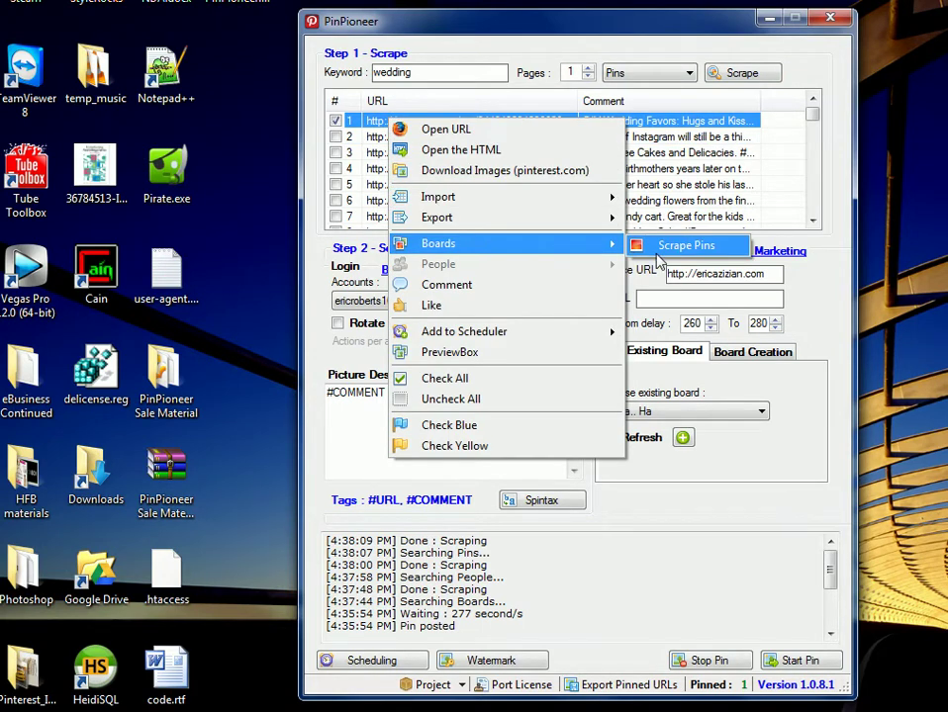
left_click(693, 246)
left_click(607, 117)
right_click(607, 114)
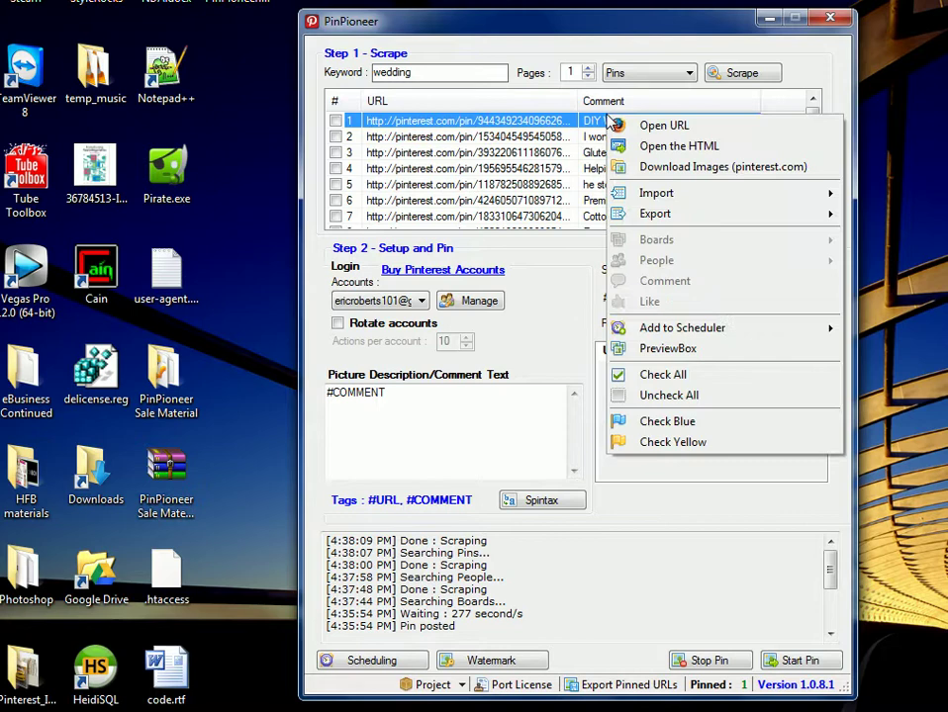
left_click(336, 119)
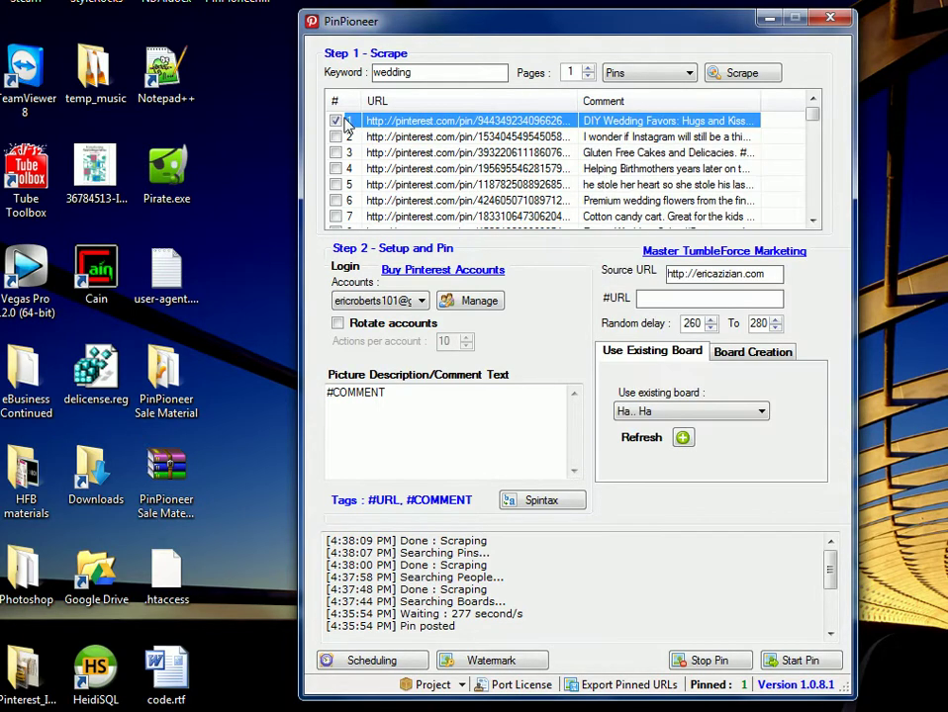
right_click(399, 125)
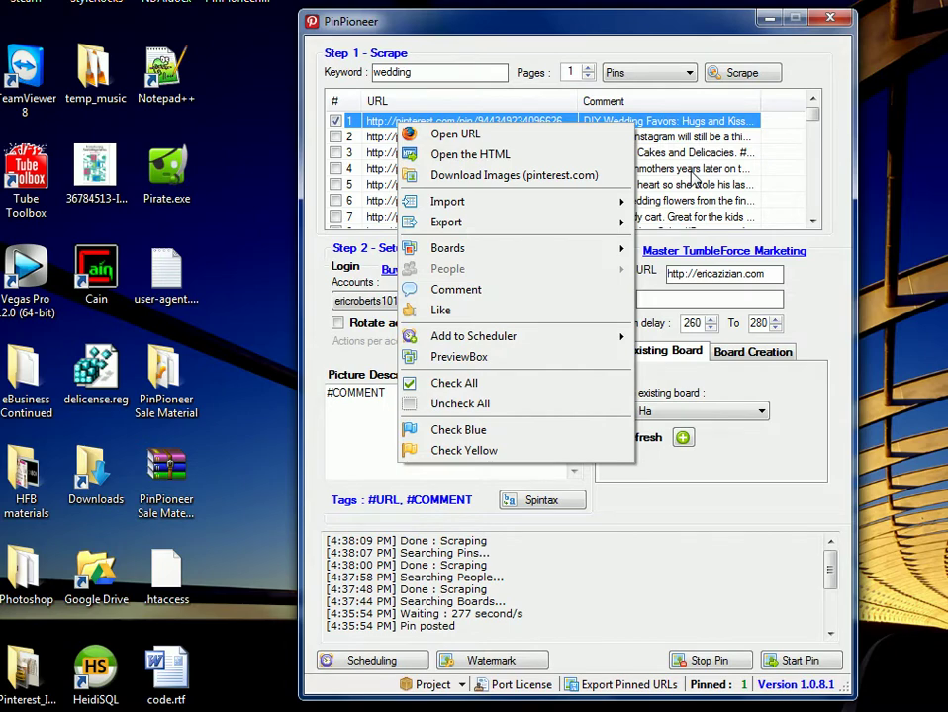
left_click(506, 91)
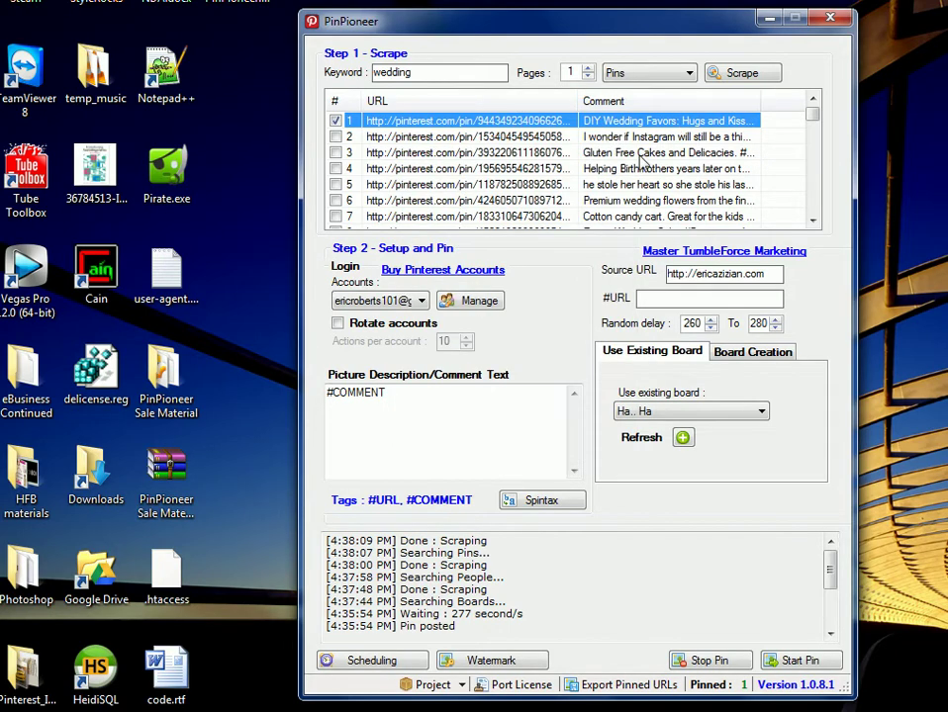
right_click(514, 138)
left_click(665, 169)
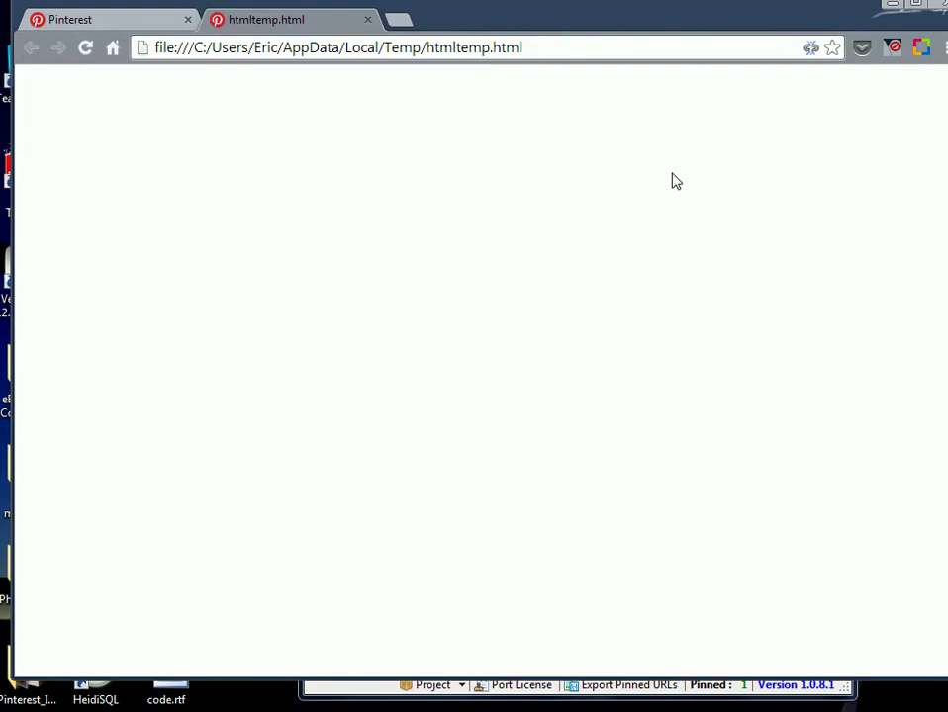
left_click(368, 19)
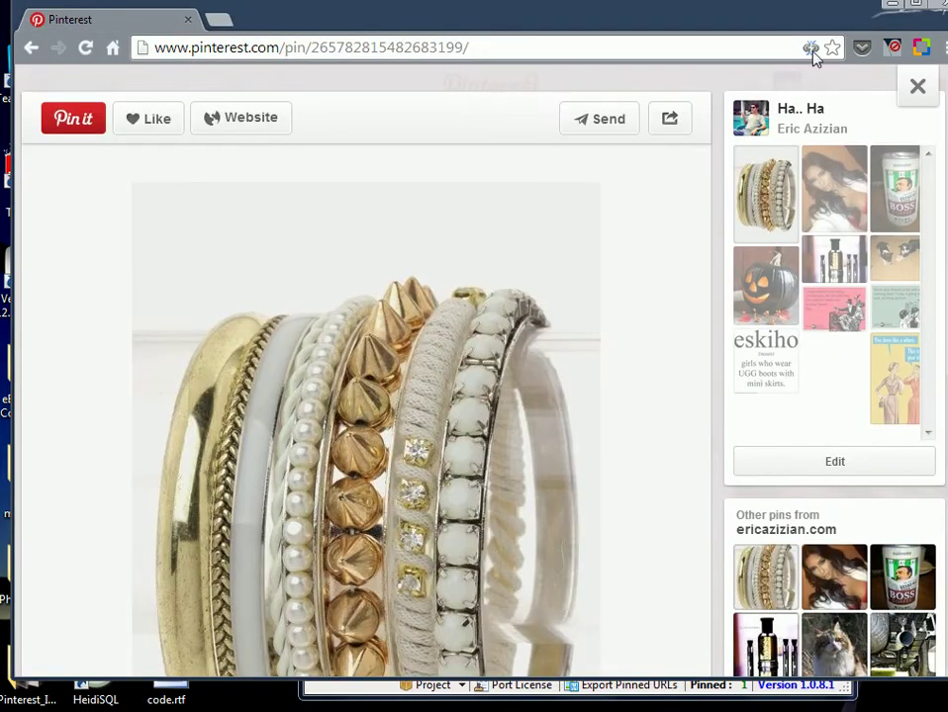
left_click(896, 7)
Bring up the context menu on the first wedding pin to open its HTML result
right_click(554, 121)
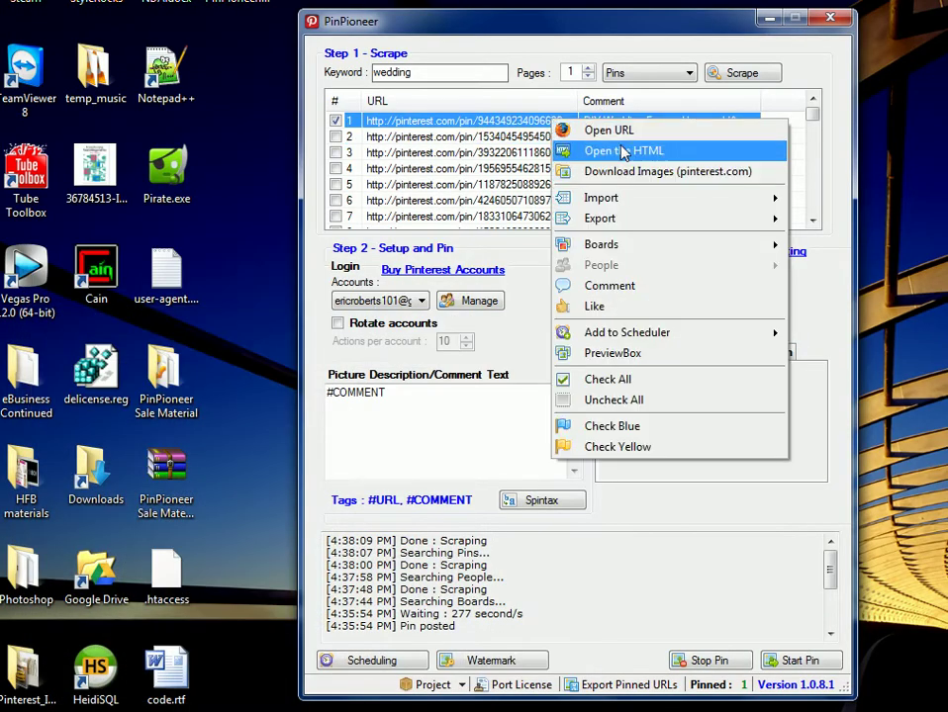